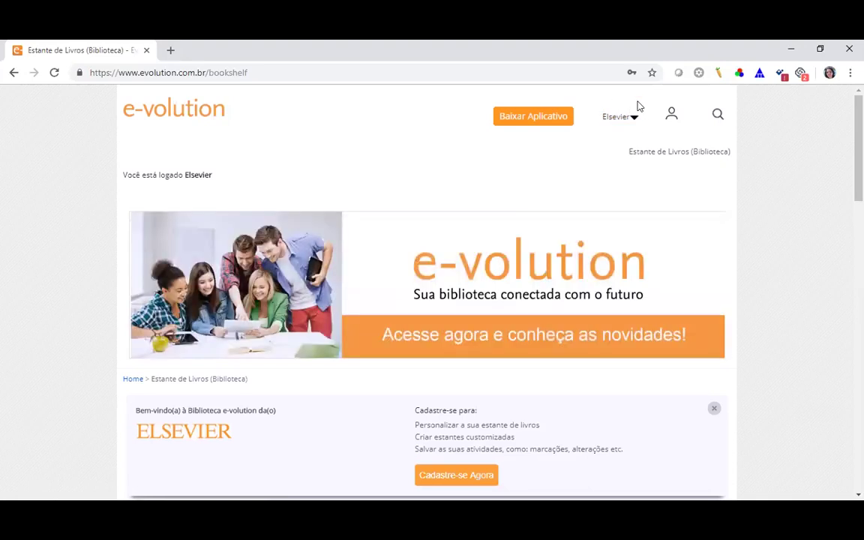
Open the institution user registration form and review its fields, from the login e-mail down to the account creation option
left_click(670, 115)
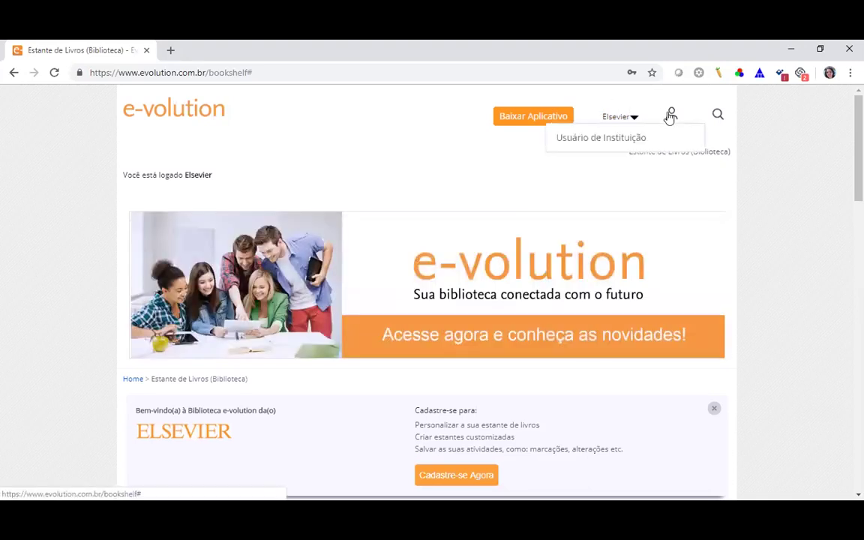
left_click(604, 138)
left_click(556, 147)
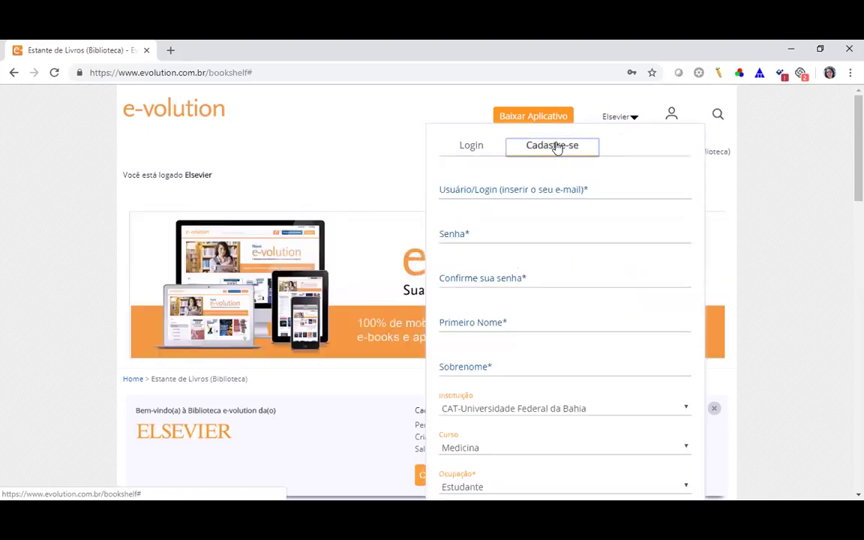
left_click(671, 117)
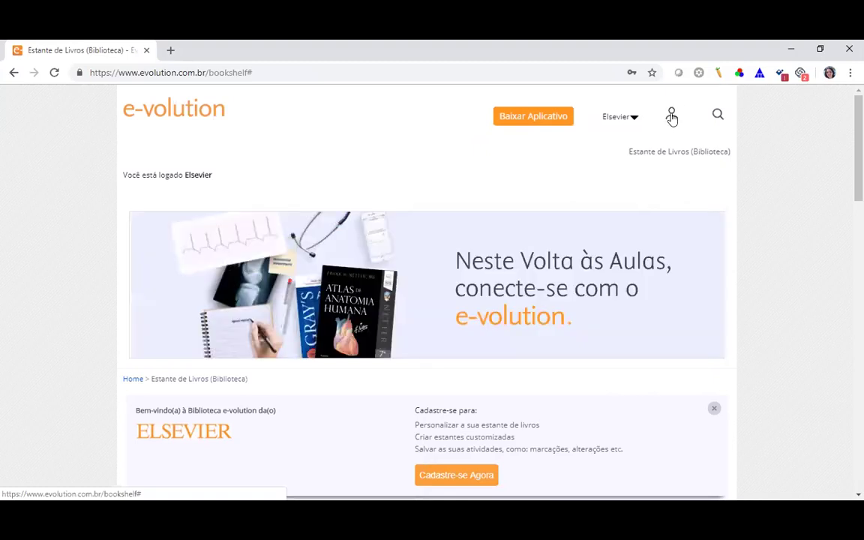
left_click(673, 118)
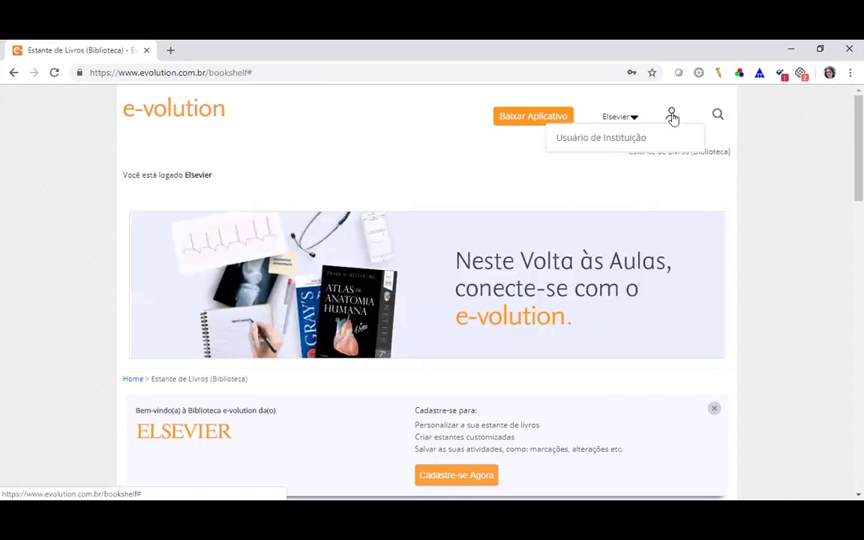
left_click(621, 138)
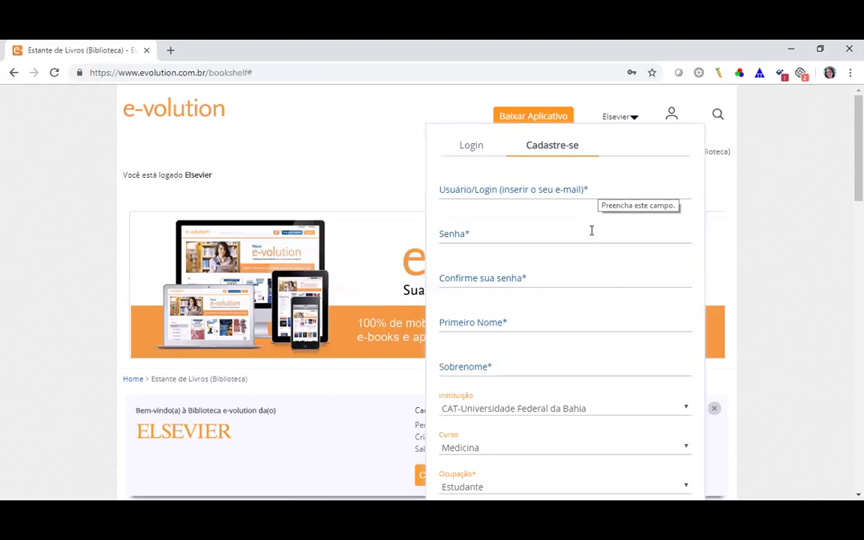
scroll(629, 301, "down", 3)
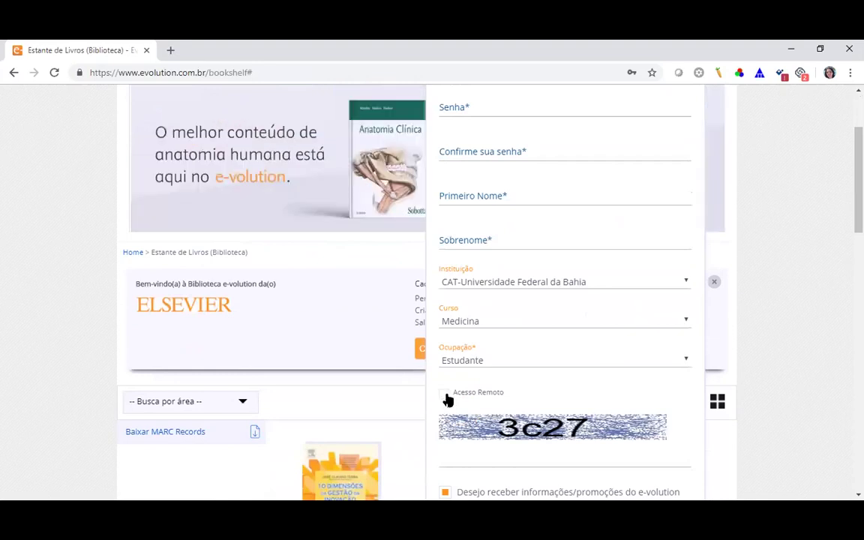
scroll(654, 293, "down", 4)
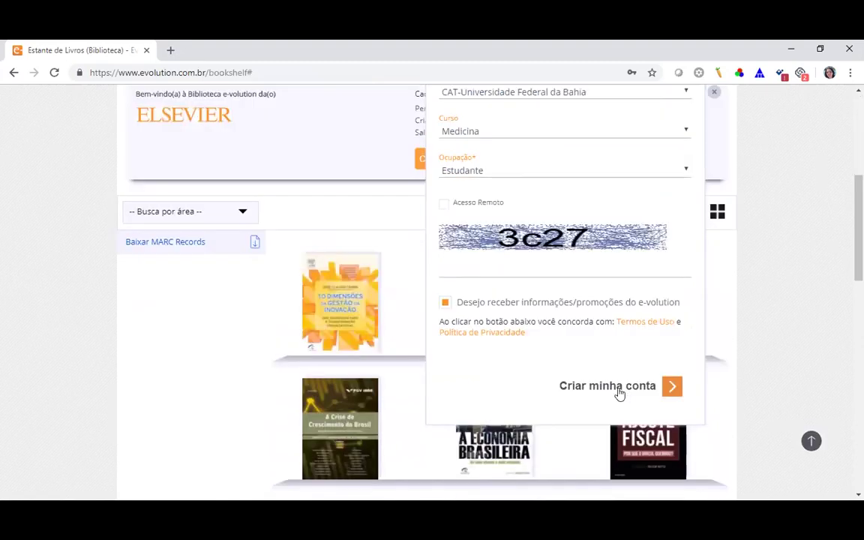
scroll(622, 285, "up", 5)
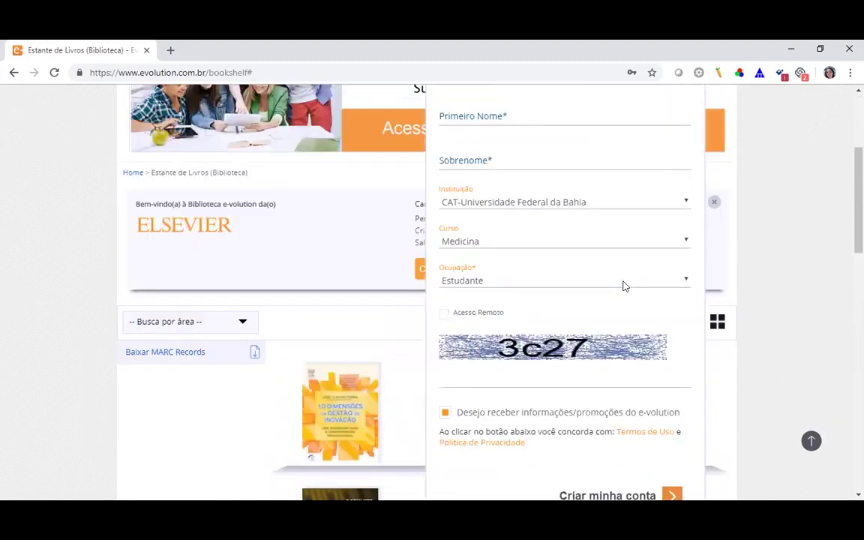
scroll(622, 291, "up", 1)
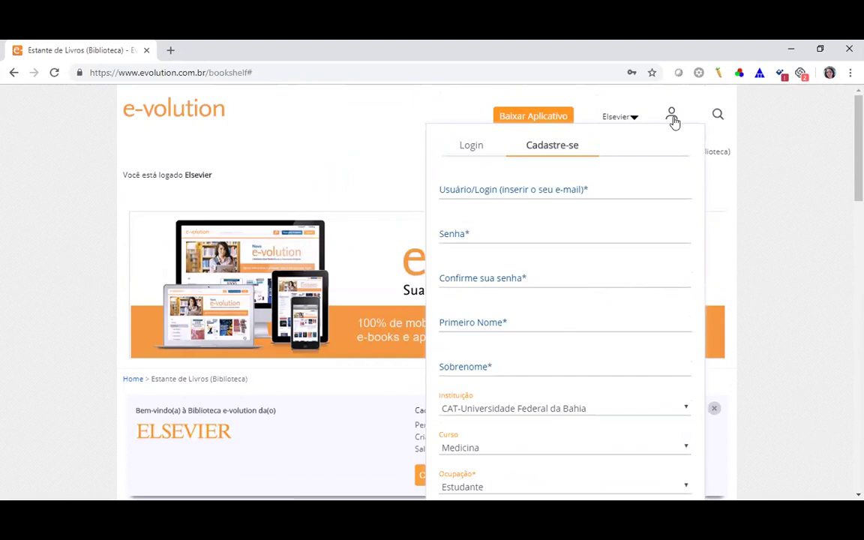
Switch to the institution user login form and log in with the prefilled e-mail and password
left_click(471, 146)
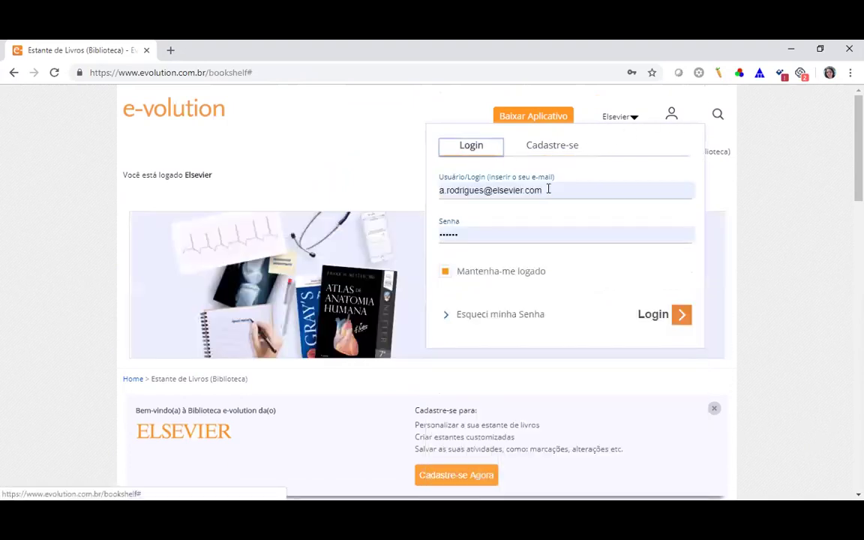
left_click(678, 316)
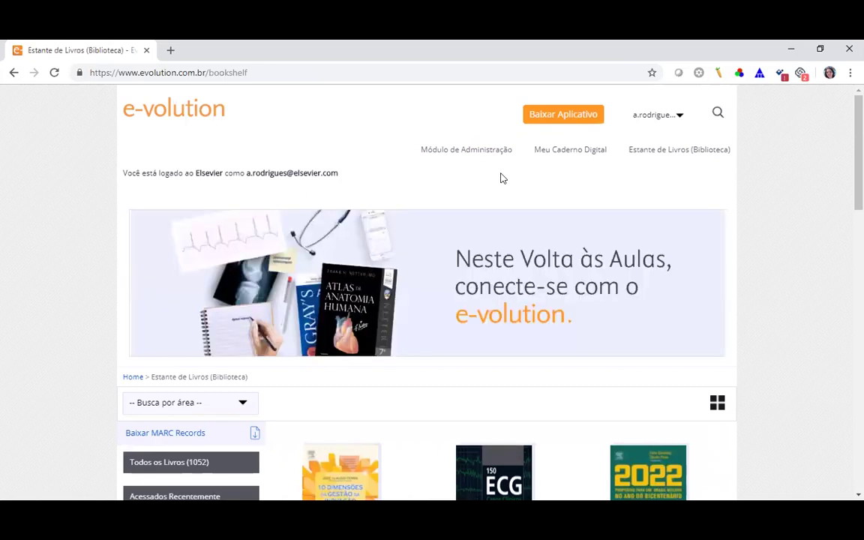
Look up "gray" in the title search to bring up the suggested searches
left_click(718, 113)
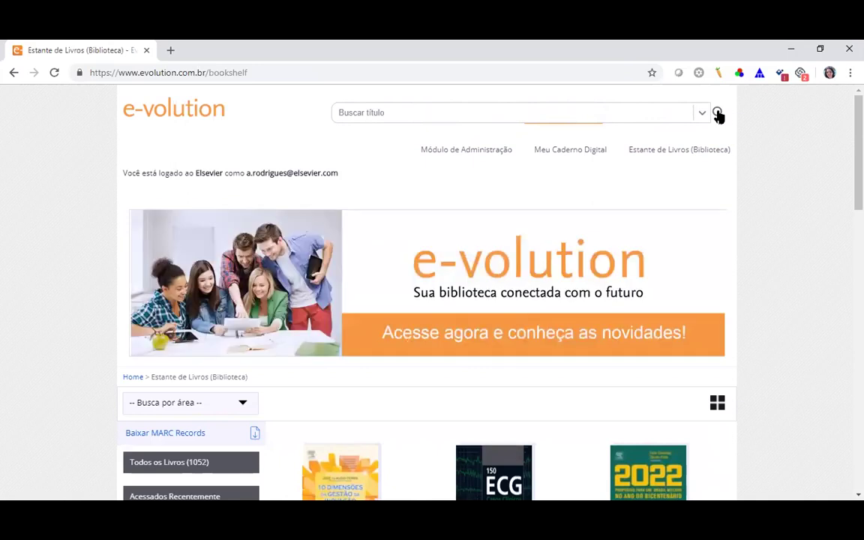
left_click(649, 110)
type("gry")
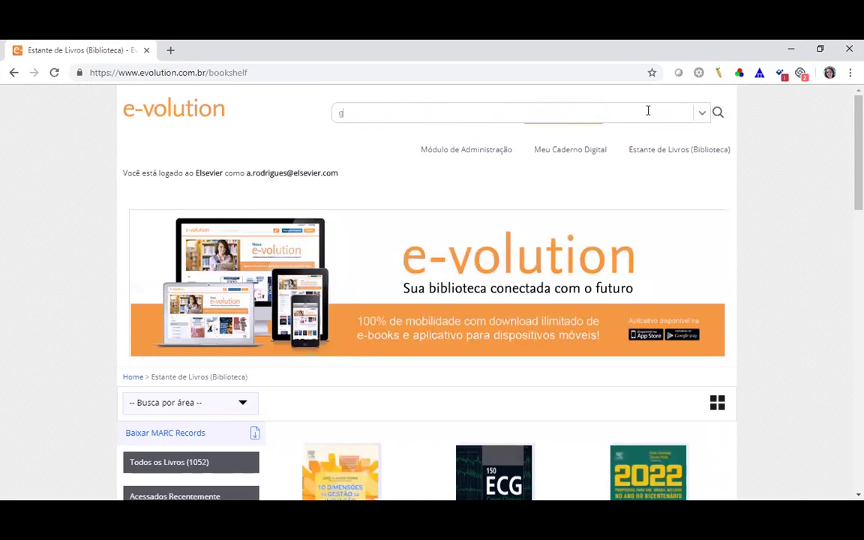
key("BackSpace")
type("ay")
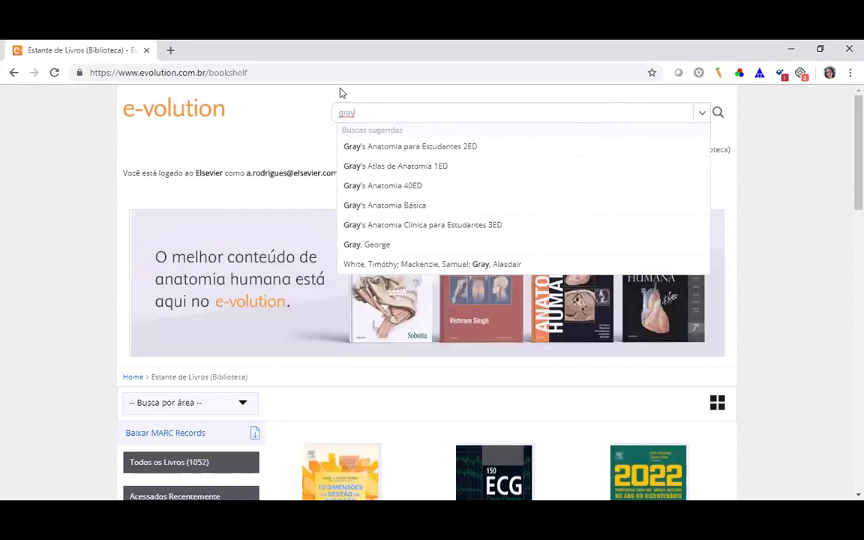
Clear the title search and view the advanced search options, leaving them without running a search
key("Escape")
key("ctrl+a")
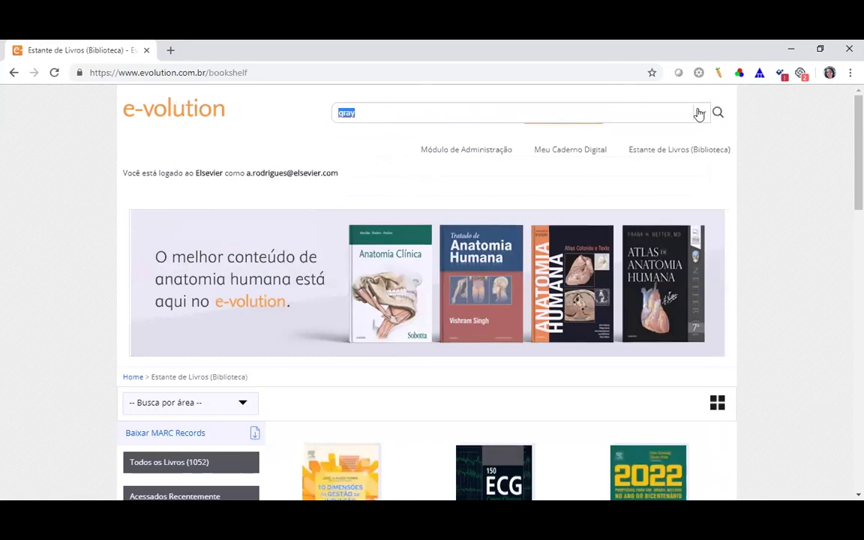
key("BackSpace")
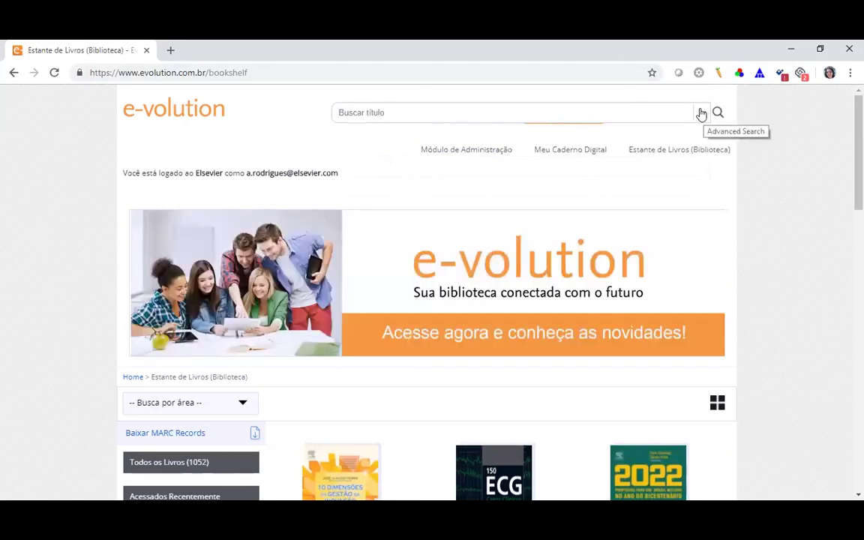
left_click(701, 112)
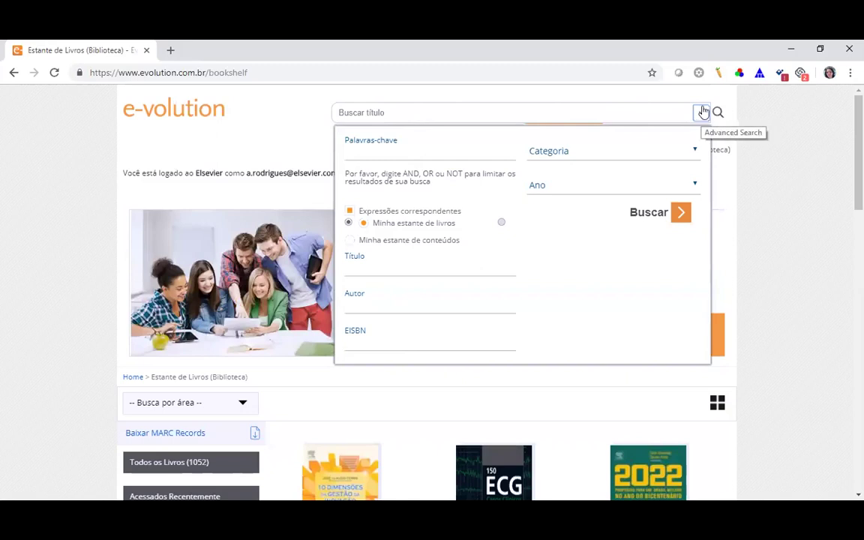
left_click(703, 112)
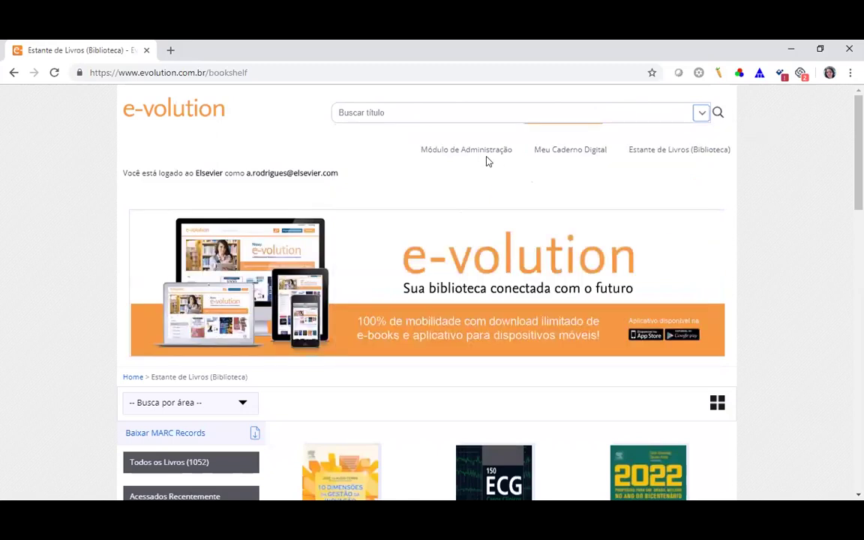
Examine the bookshelf page, including the site links, the area filter, the personal shelves and the book covers
scroll(436, 153, "down", 2)
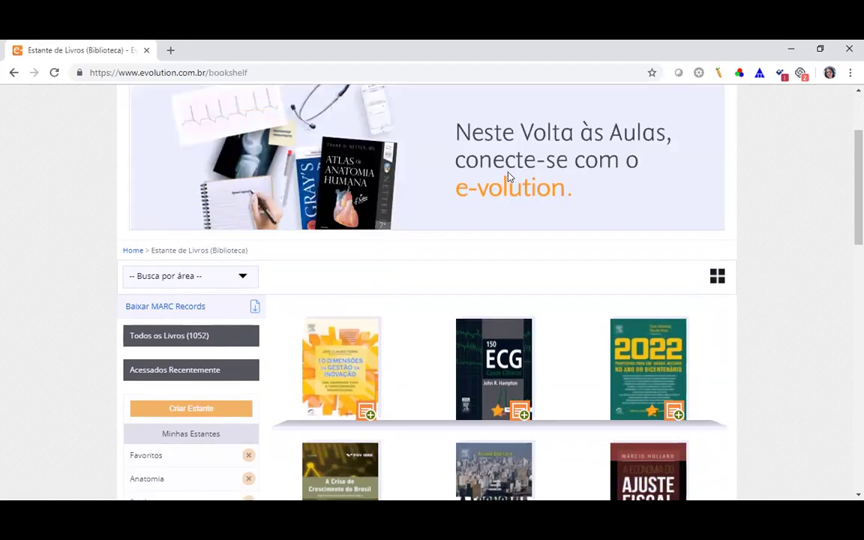
scroll(633, 215, "up", 3)
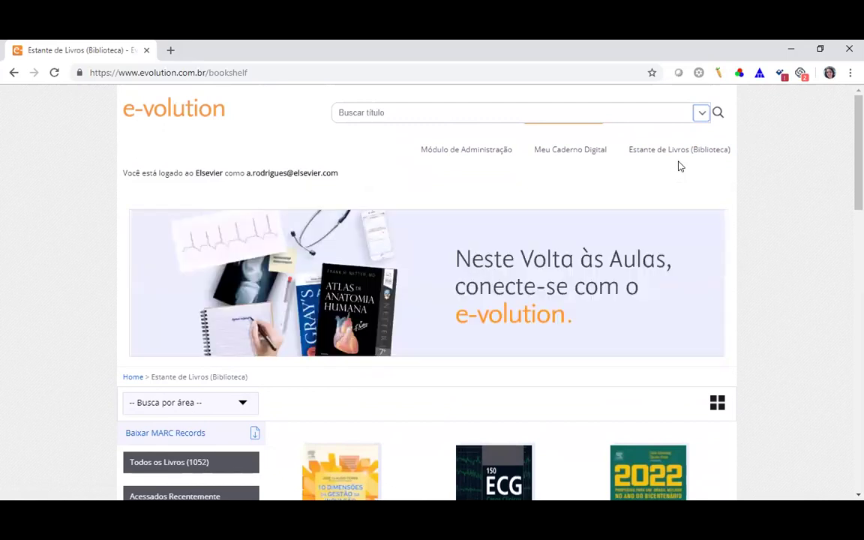
scroll(679, 191, "down", 3)
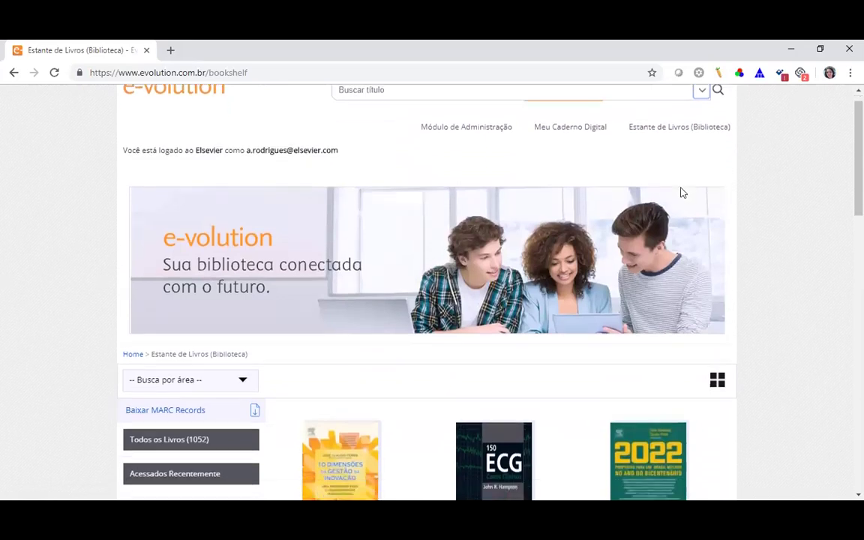
scroll(685, 200, "down", 1)
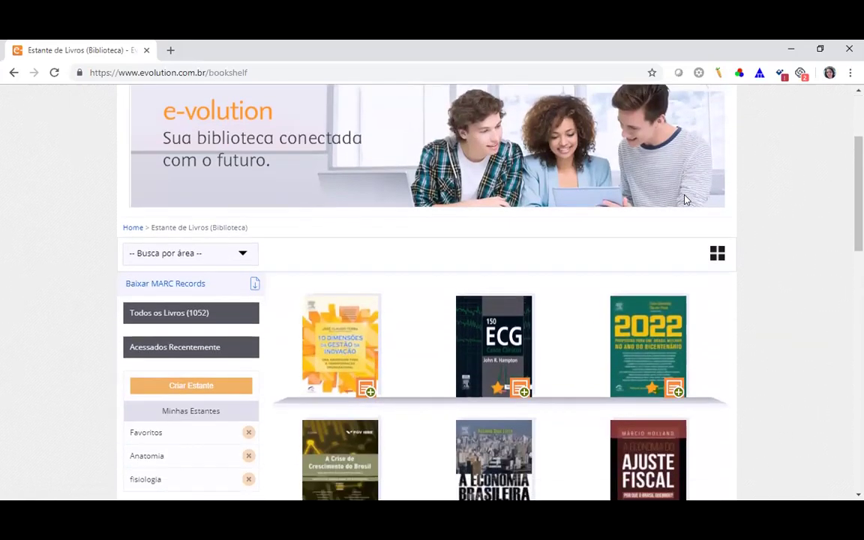
scroll(687, 198, "up", 2)
scroll(697, 211, "up", 1)
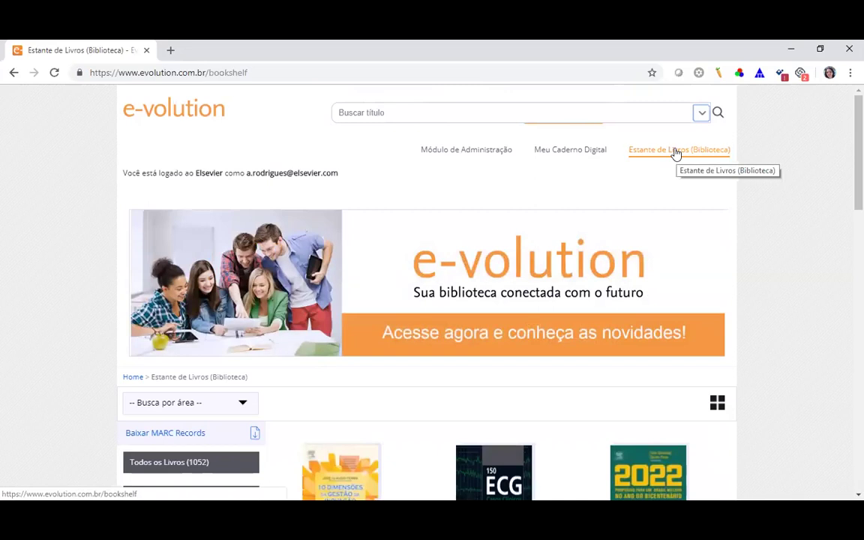
scroll(680, 171, "down", 1)
scroll(682, 171, "down", 1)
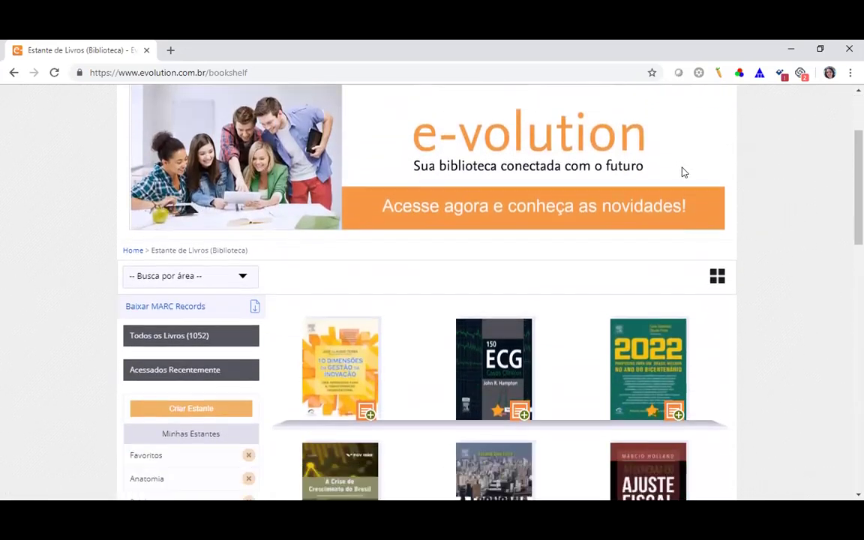
scroll(682, 172, "down", 1)
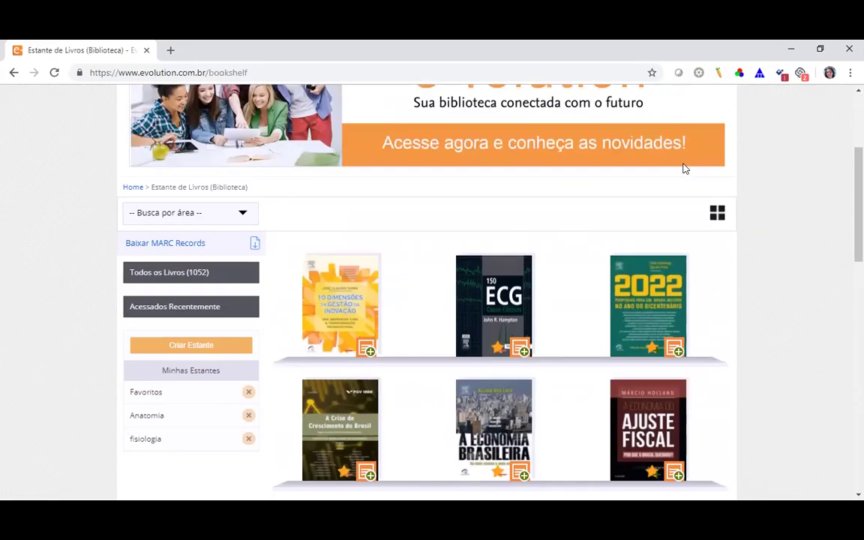
Filter the bookshelf by the area Cardiologia Geral, within Saúde and Medicina, and look over the listed books
left_click(241, 217)
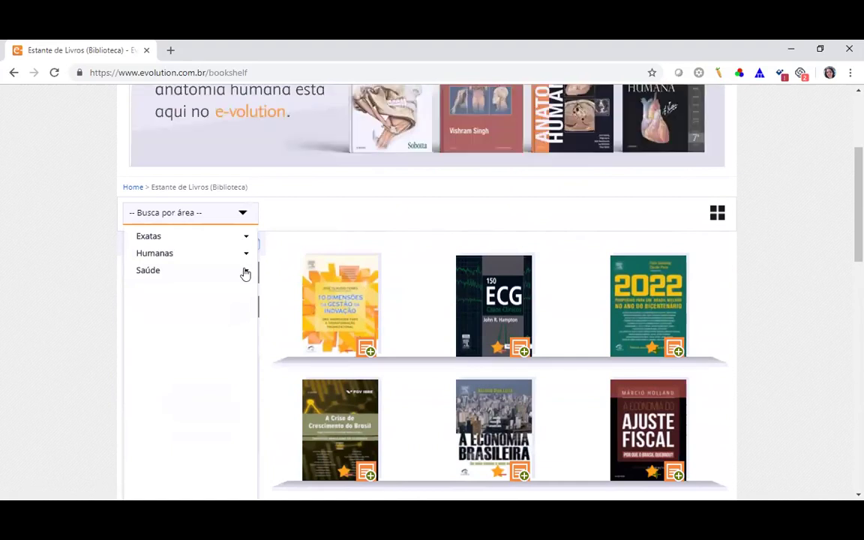
left_click(245, 273)
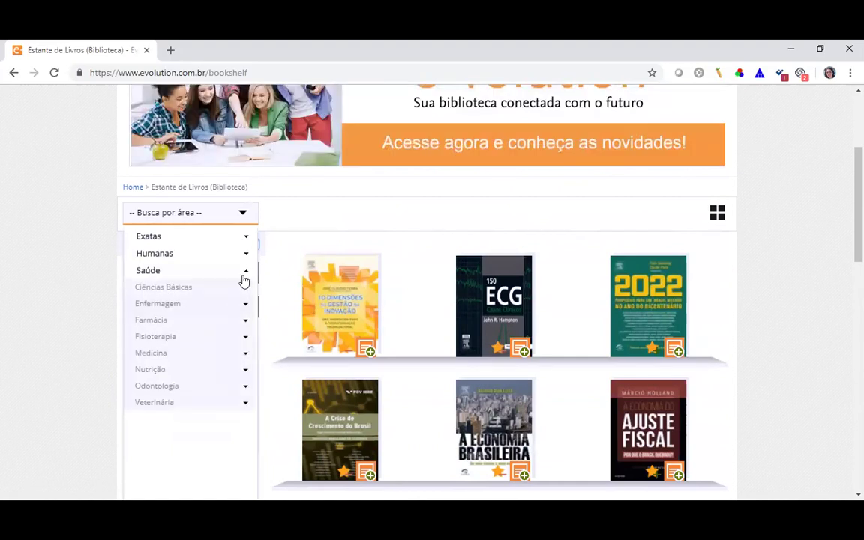
left_click(245, 354)
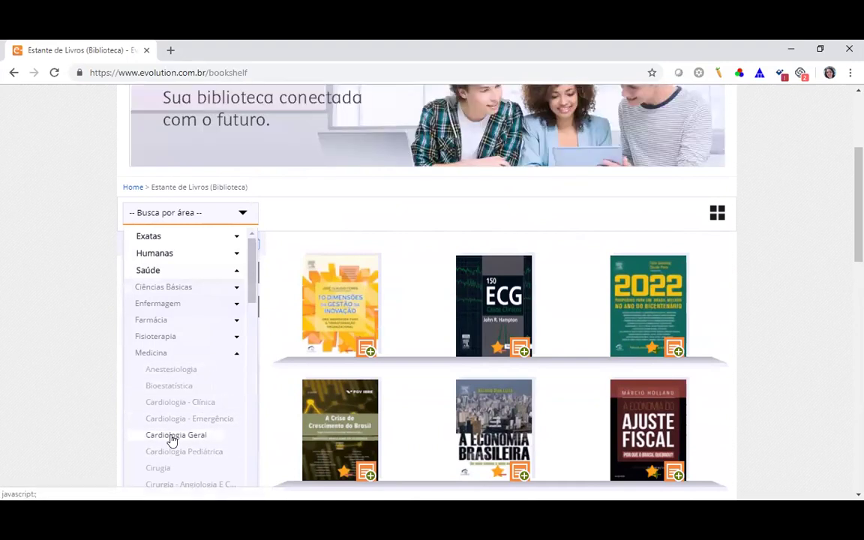
left_click(171, 437)
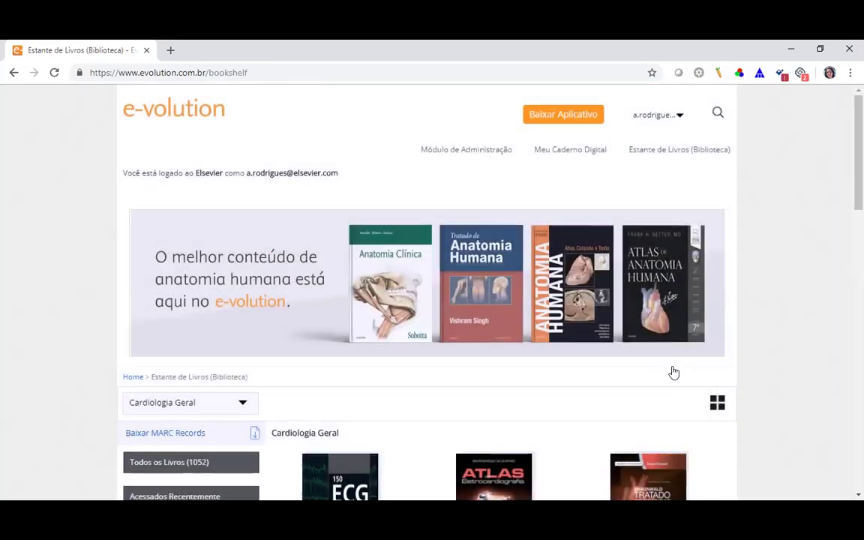
scroll(674, 372, "down", 1)
scroll(674, 372, "down", 3)
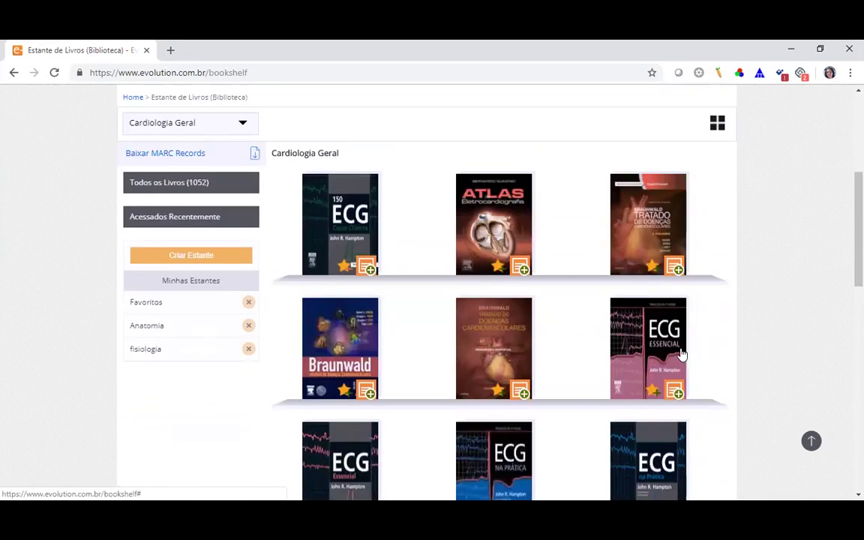
scroll(676, 349, "up", 1)
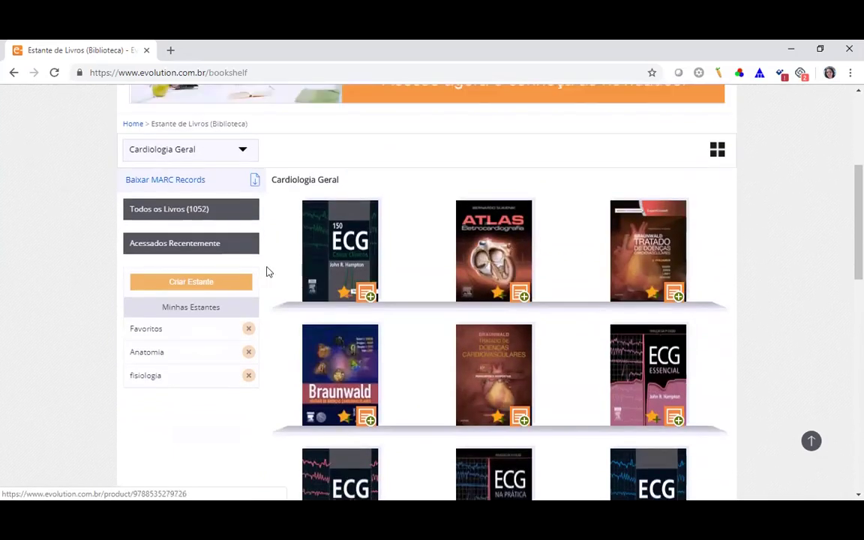
Choose Anatomia within Saúde and Ciências Básicas as the bookshelf's area filter
left_click(241, 153)
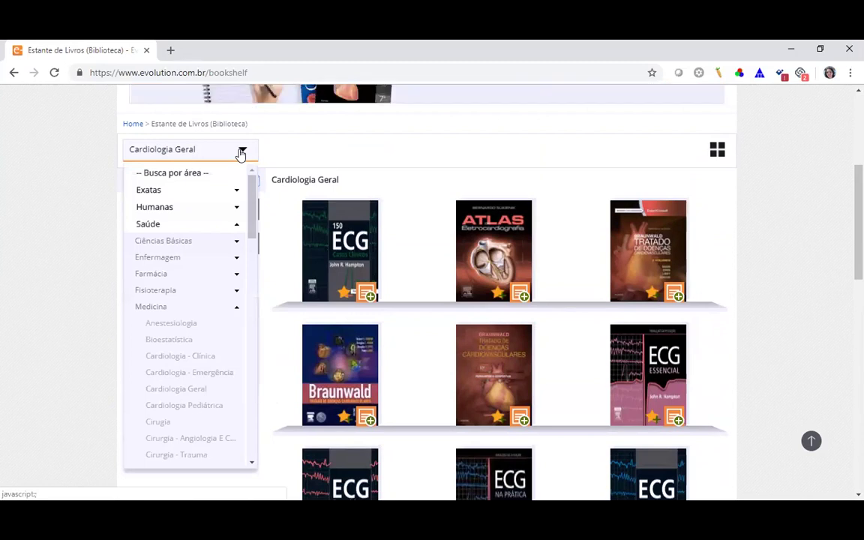
left_click(235, 308)
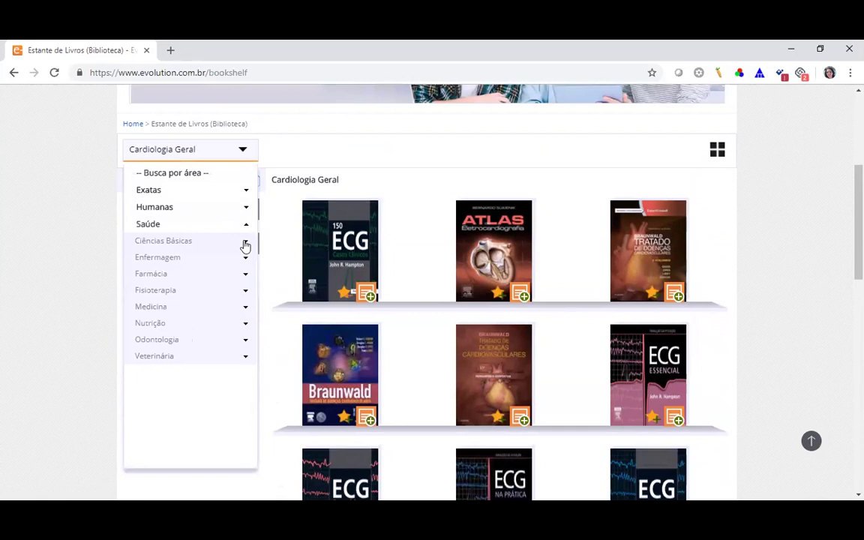
left_click(245, 246)
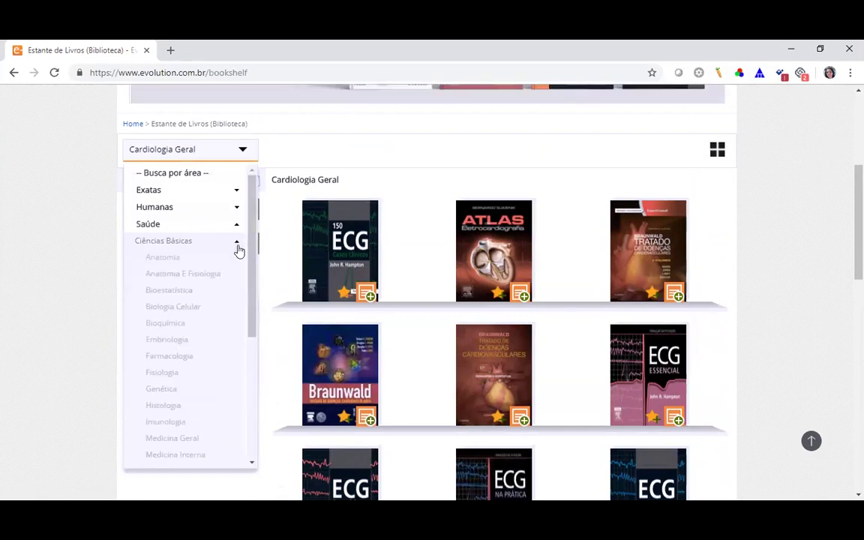
left_click(169, 259)
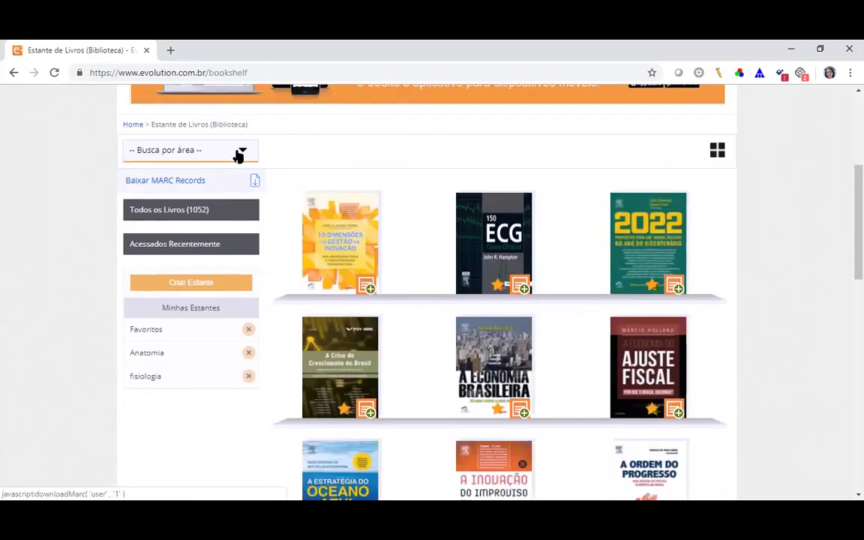
Display the recently accessed books on the bookshelf page
scroll(255, 183, "up", 2)
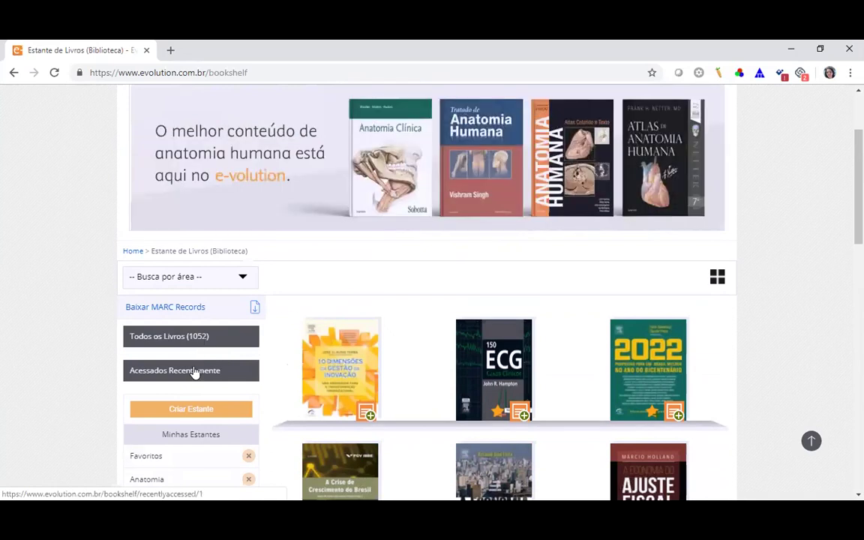
left_click(195, 371)
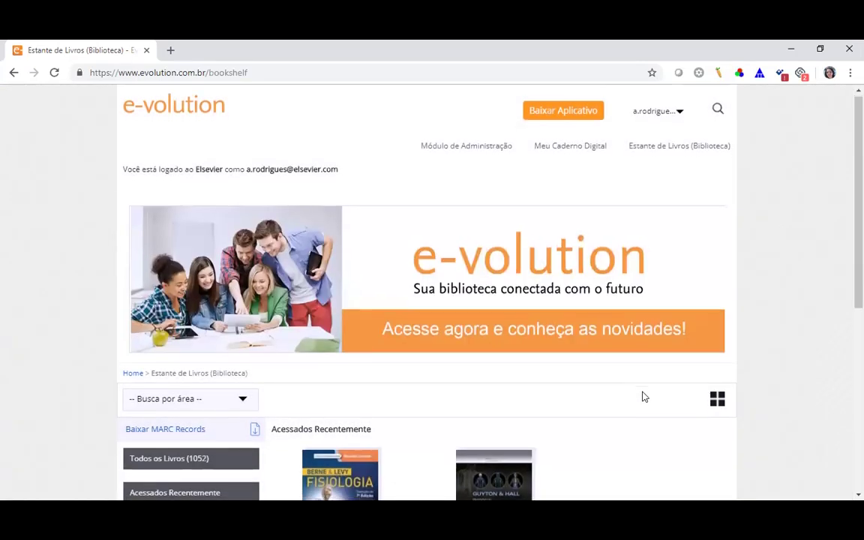
scroll(650, 401, "down", 1)
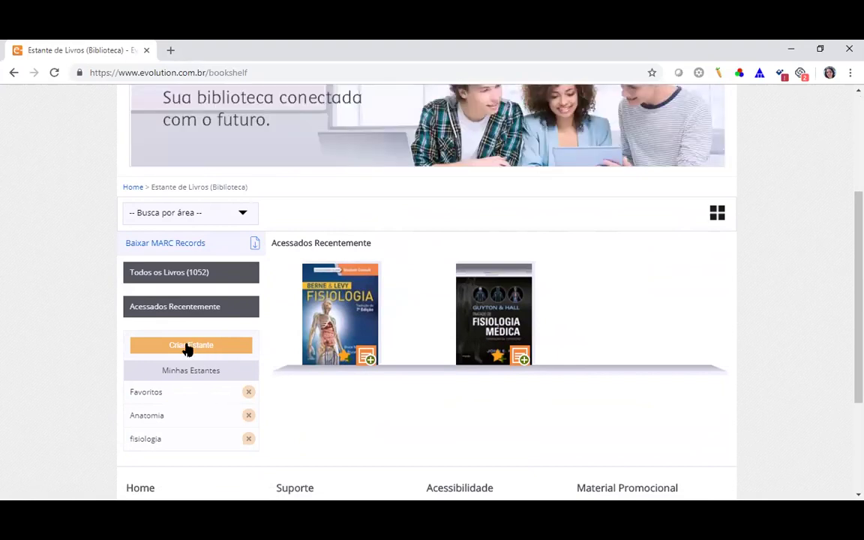
Create a new personal shelf named patologia
left_click(185, 347)
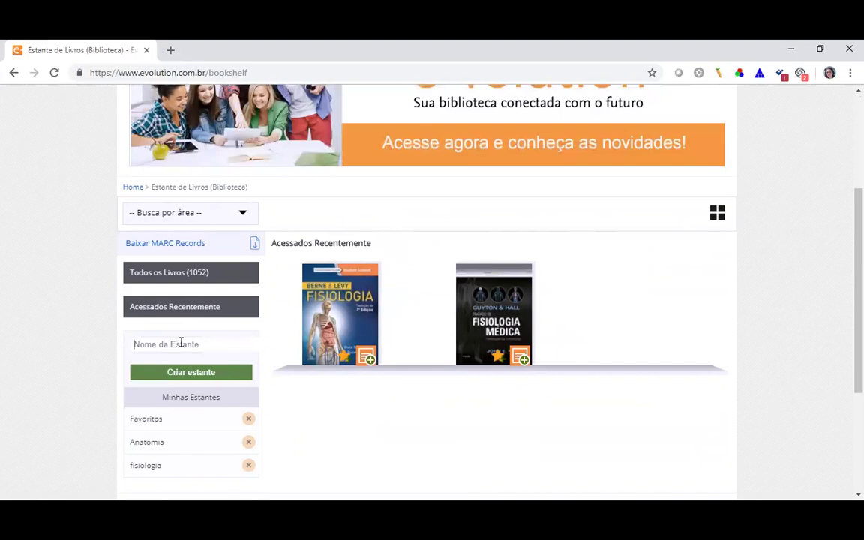
type("patologia")
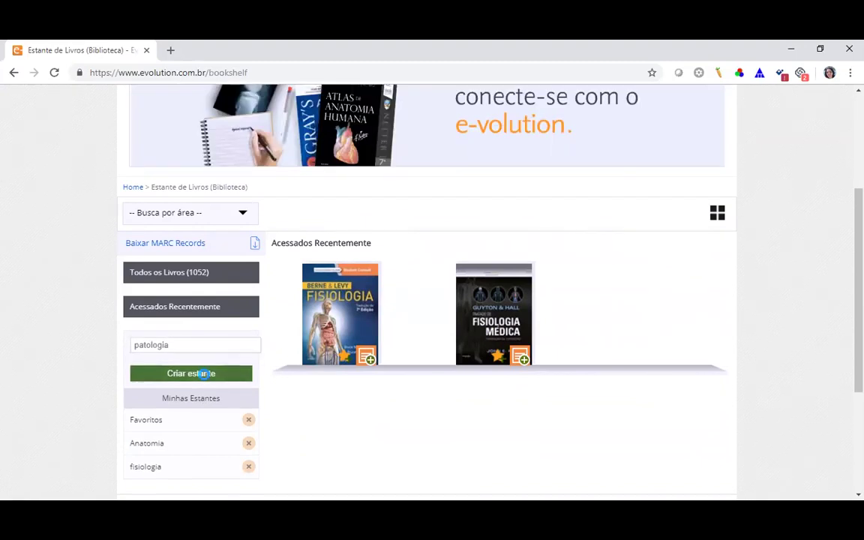
left_click(209, 380)
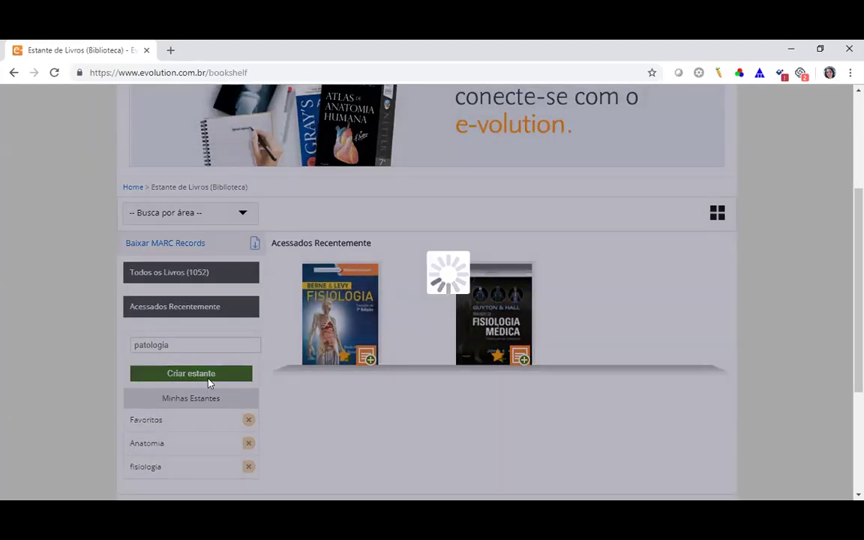
scroll(551, 142, "up", 2)
scroll(542, 146, "up", 1)
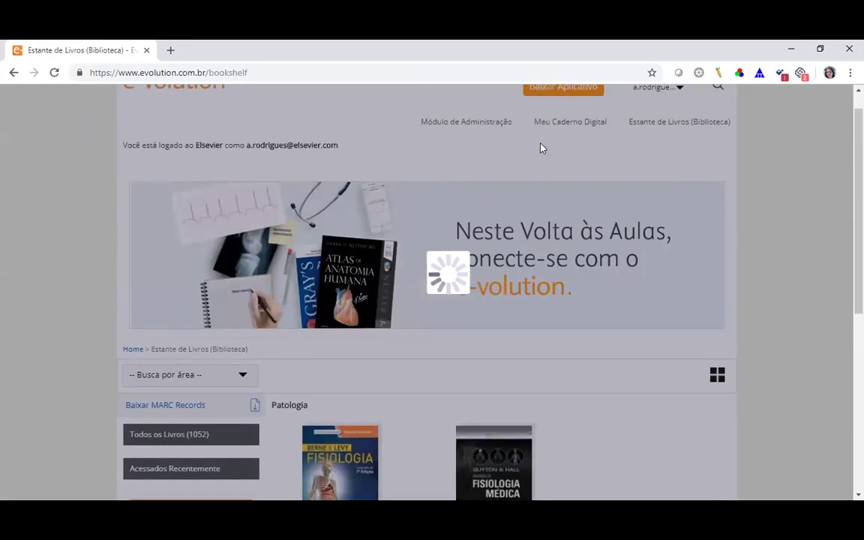
key("Return")
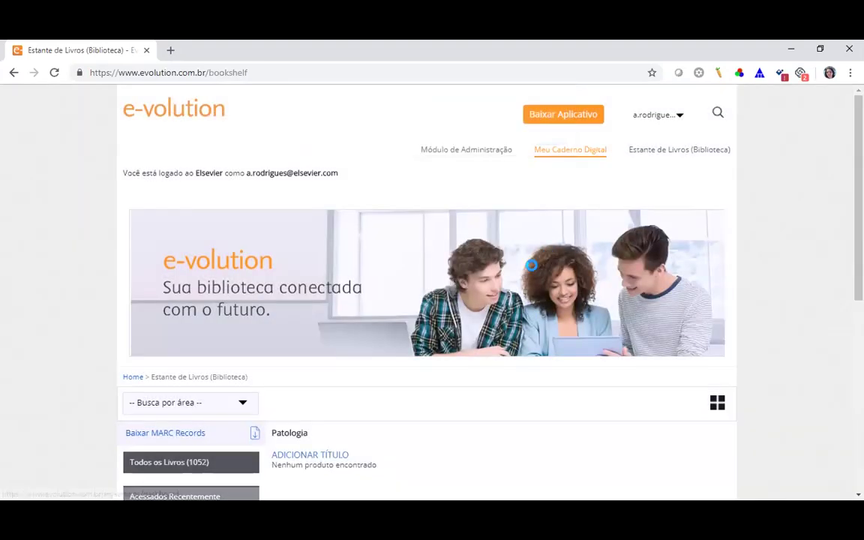
Add the 150 ECG book to the Patologia shelf and acknowledge the message
scroll(209, 345, "down", 2)
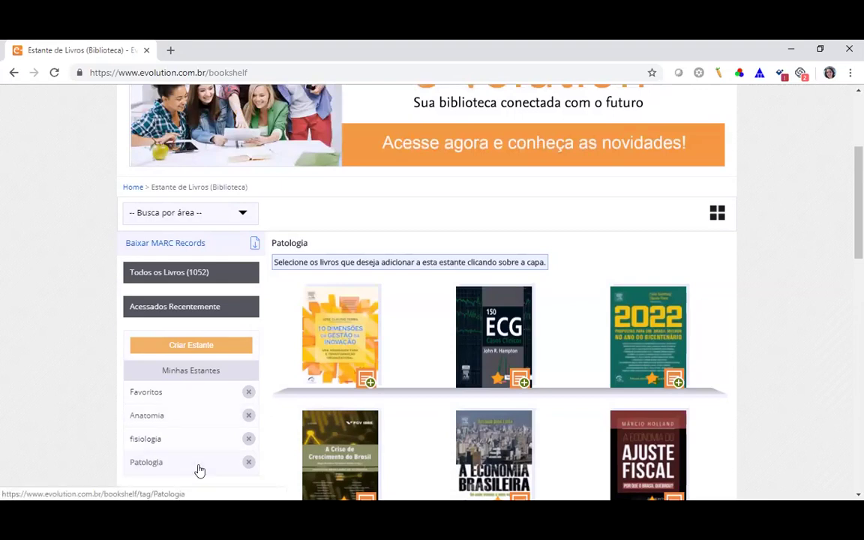
scroll(401, 321, "down", 1)
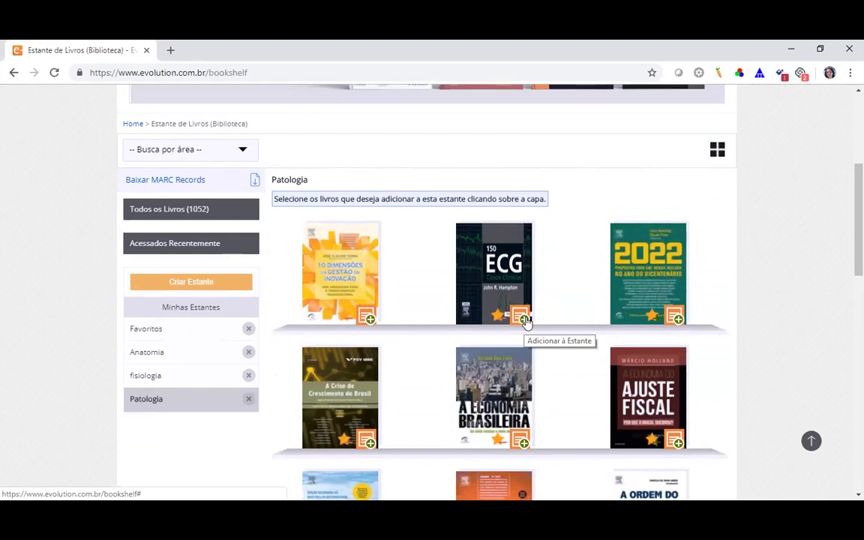
left_click(523, 321)
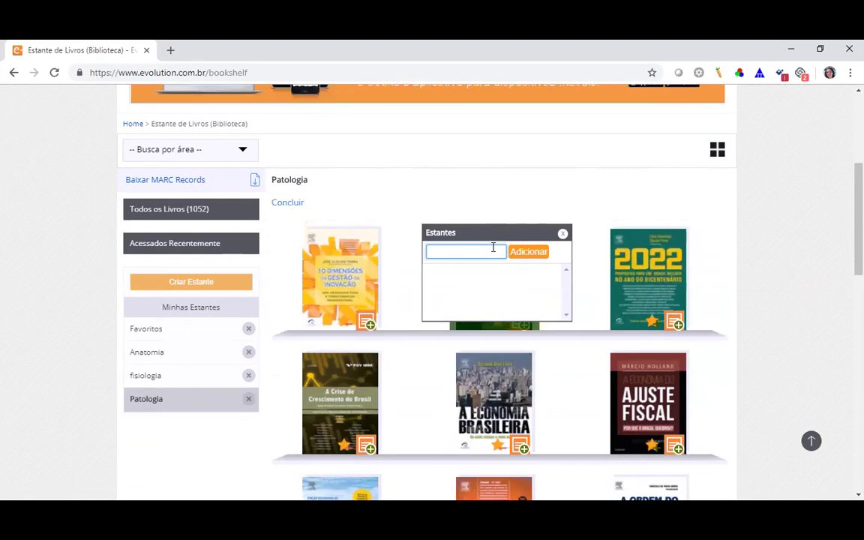
type("patolo")
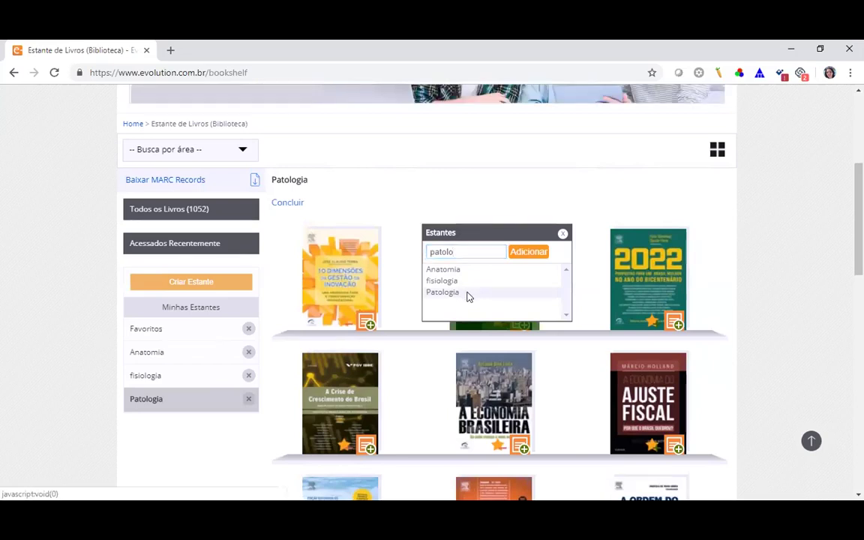
left_click(466, 293)
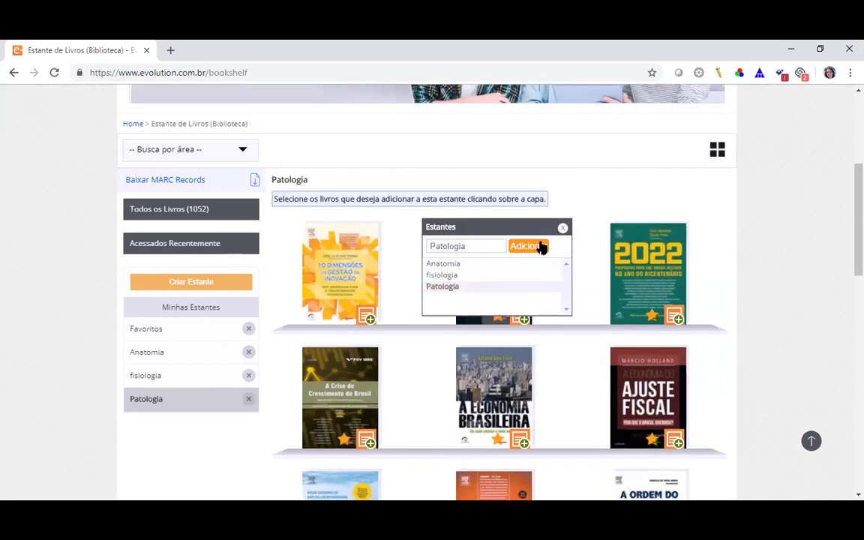
left_click(535, 246)
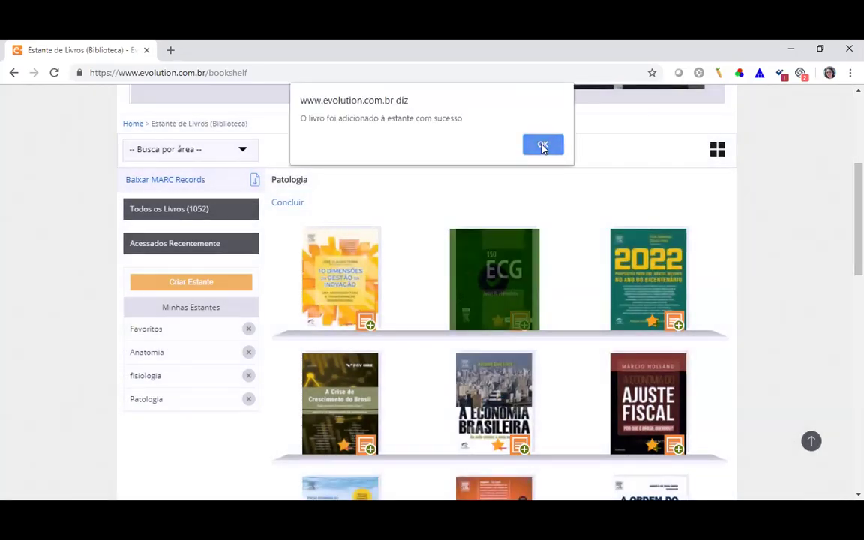
left_click(543, 146)
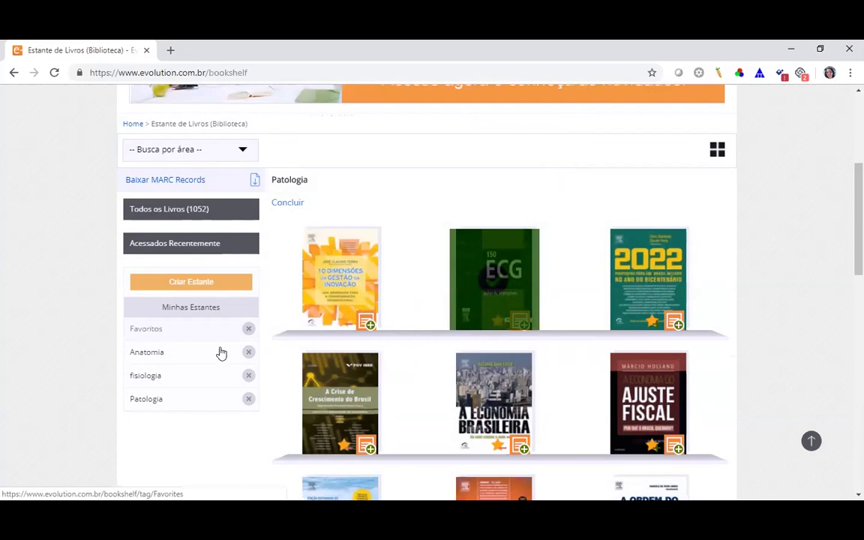
Select and deselect the 2022 book, and look over the books on the Favoritos shelf
left_click(655, 323)
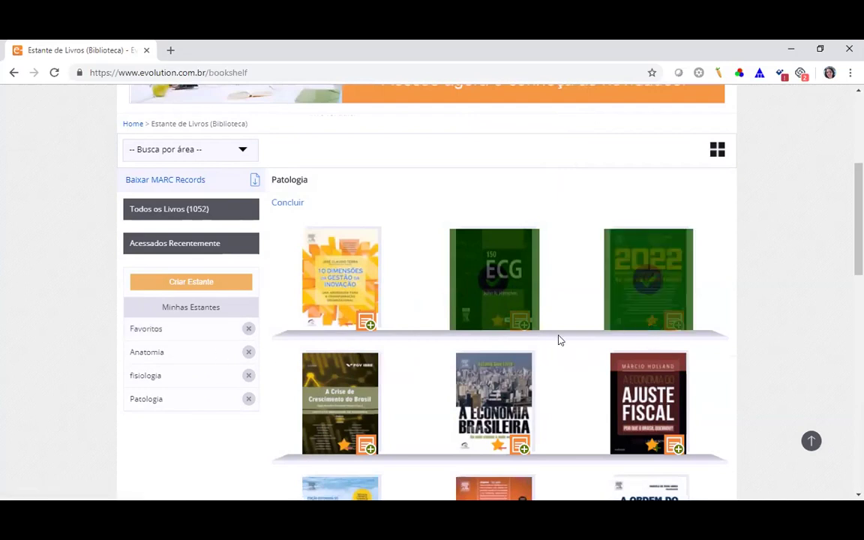
left_click(655, 322)
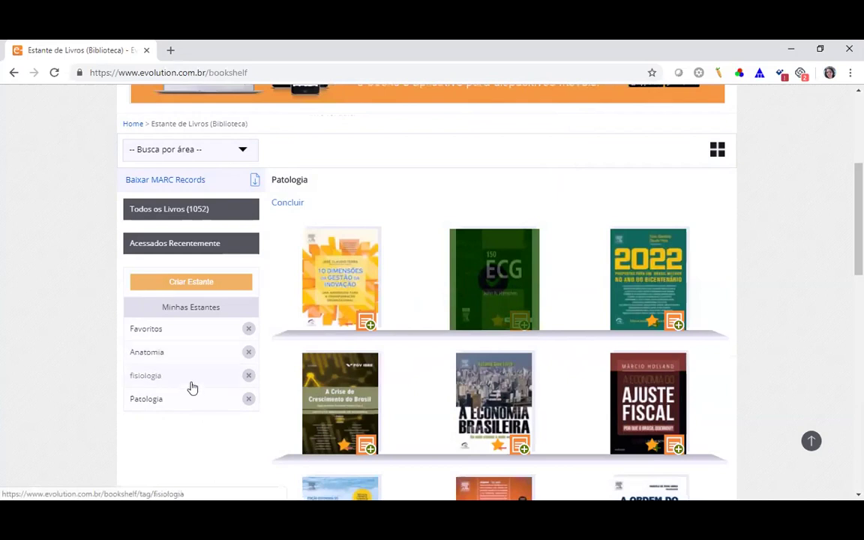
left_click(187, 332)
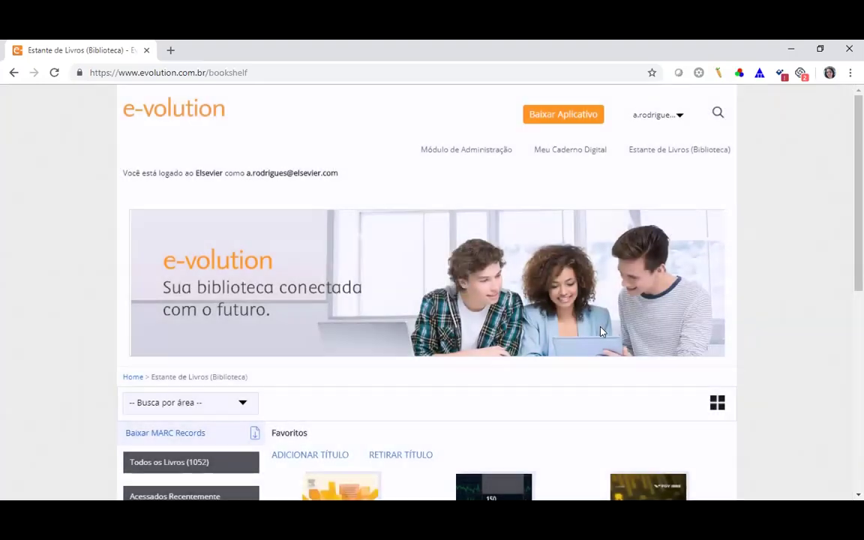
scroll(180, 322, "down", 2)
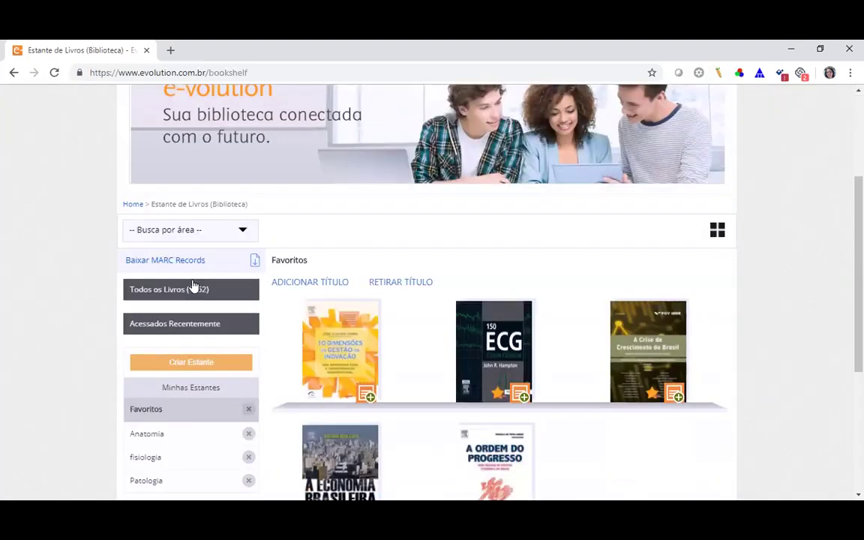
scroll(193, 288, "down", 2)
scroll(214, 335, "up", 1)
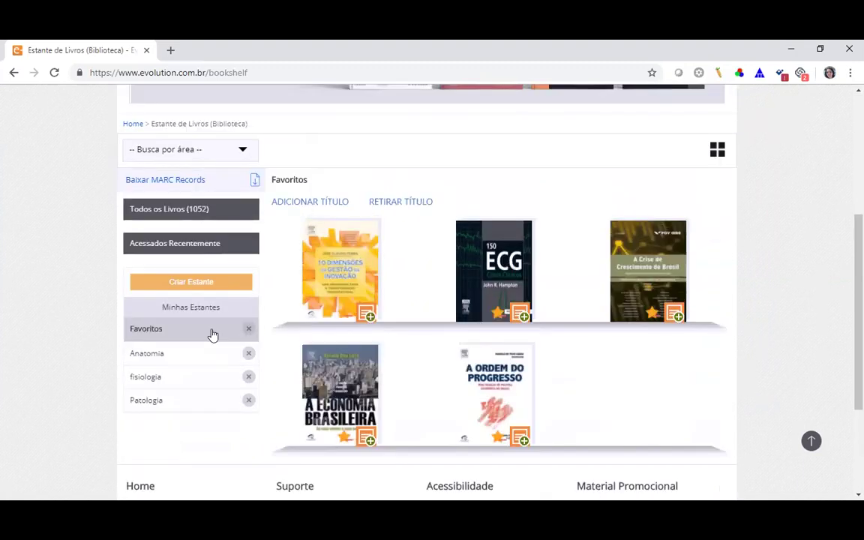
scroll(214, 326, "up", 2)
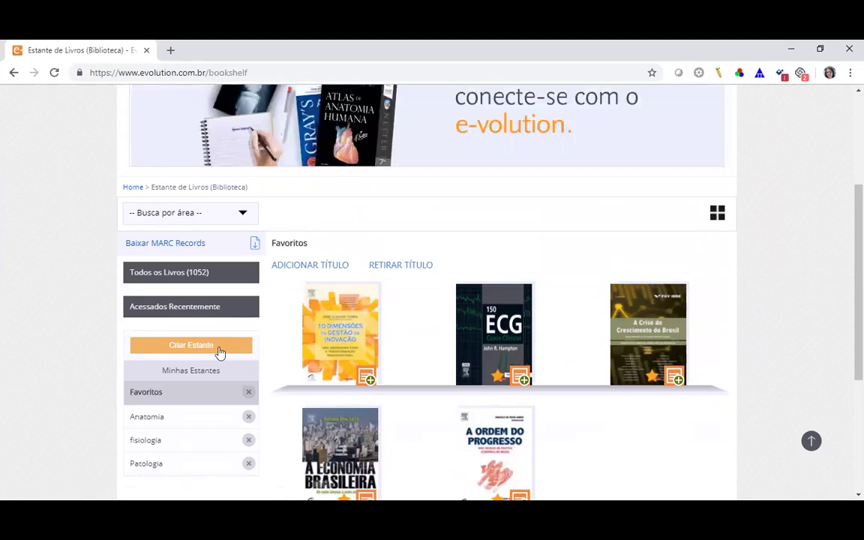
Open Berne e Levy Fisiologia 7ED from the fisiologia shelf in the online reader
left_click(165, 444)
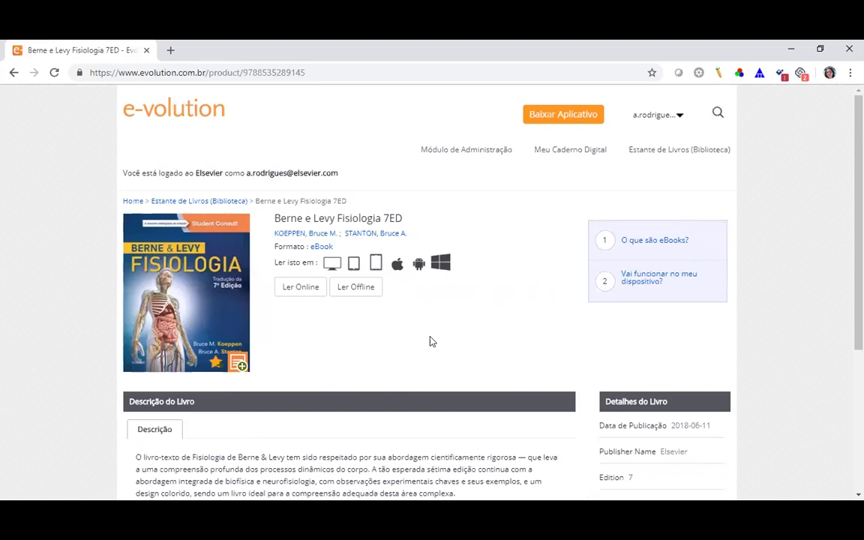
left_click(311, 292)
left_click(300, 289)
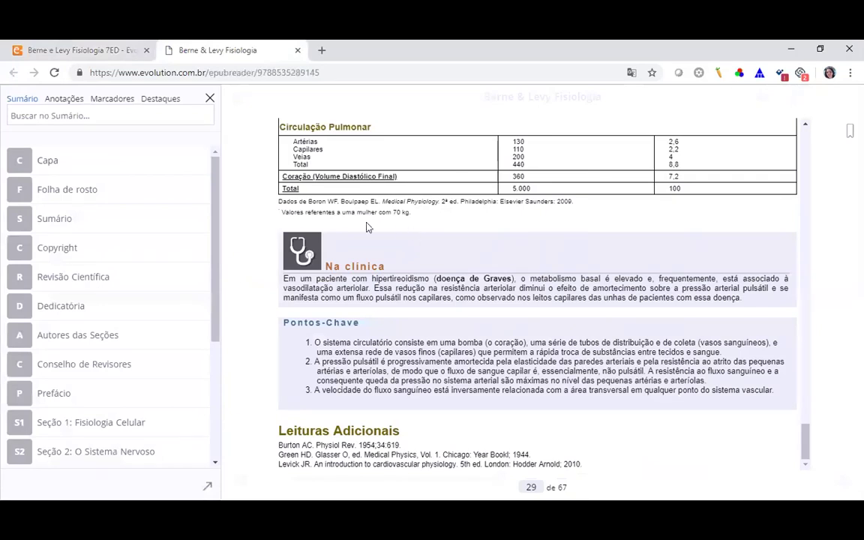
Go to the book's Capa and on to Seção 1: Fisiologia Celular through the table of contents
left_click(47, 162)
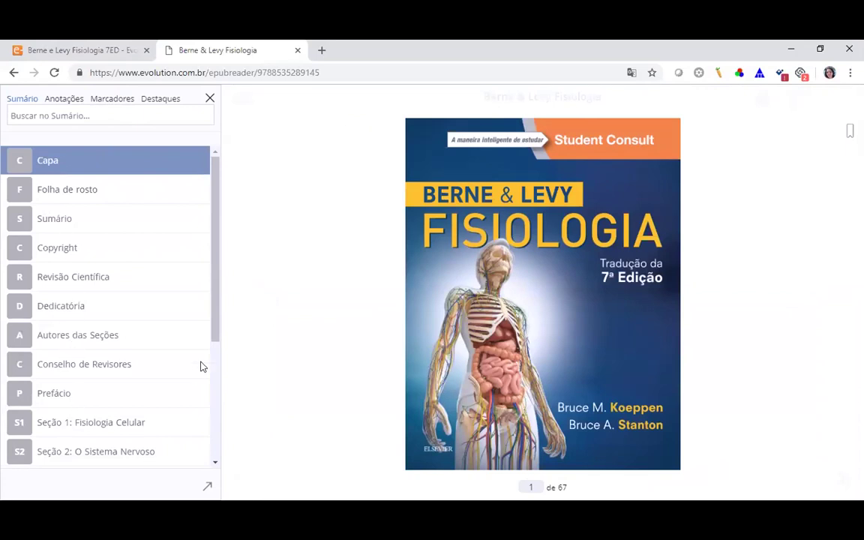
left_click_drag(214, 338, 207, 339)
scroll(145, 341, "down", 2)
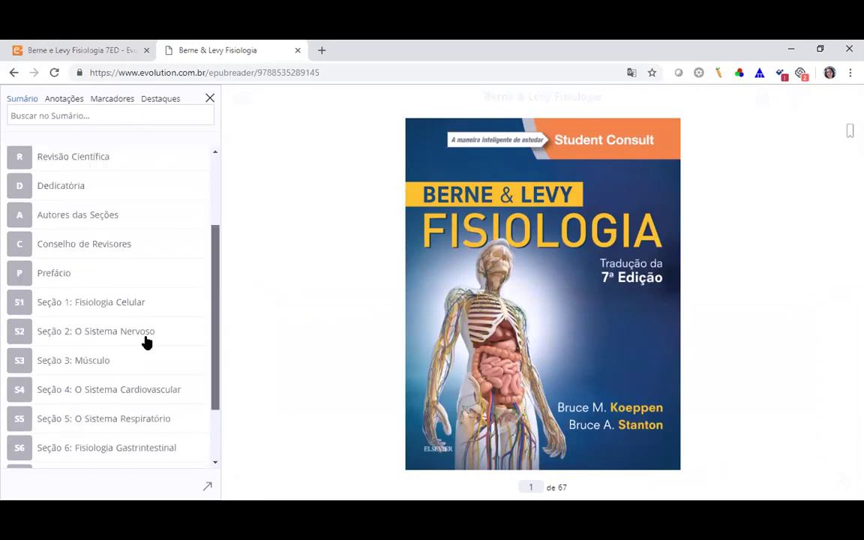
left_click(122, 301)
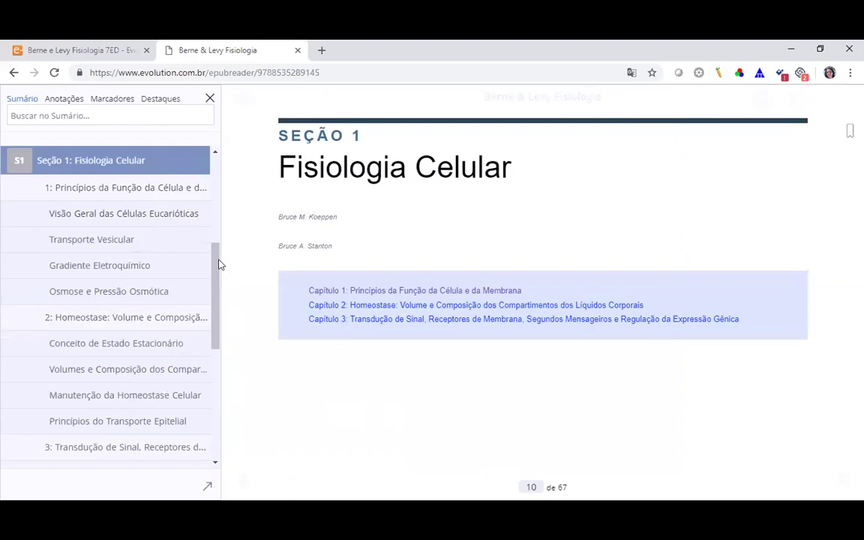
Open chapter 1, Princípios da Função da Célula e da Membrana, within Seção 1
left_click_drag(217, 265, 210, 194)
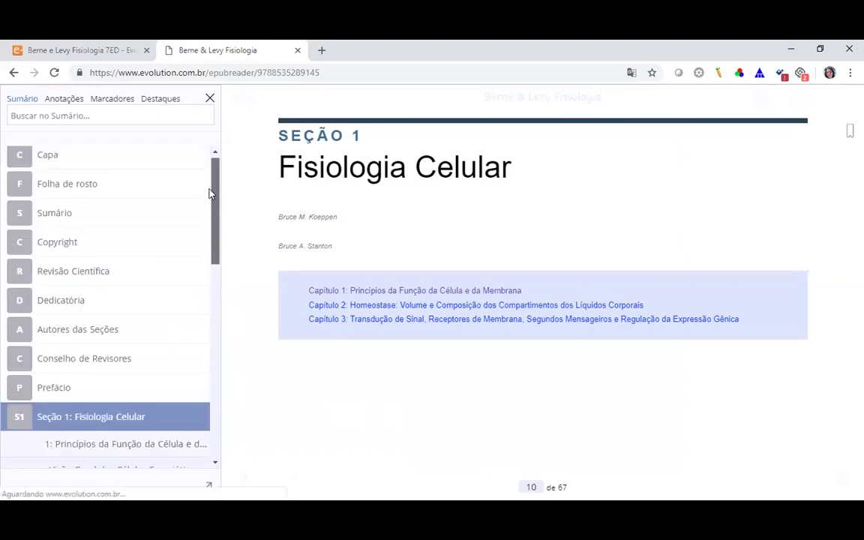
scroll(93, 318, "down", 2)
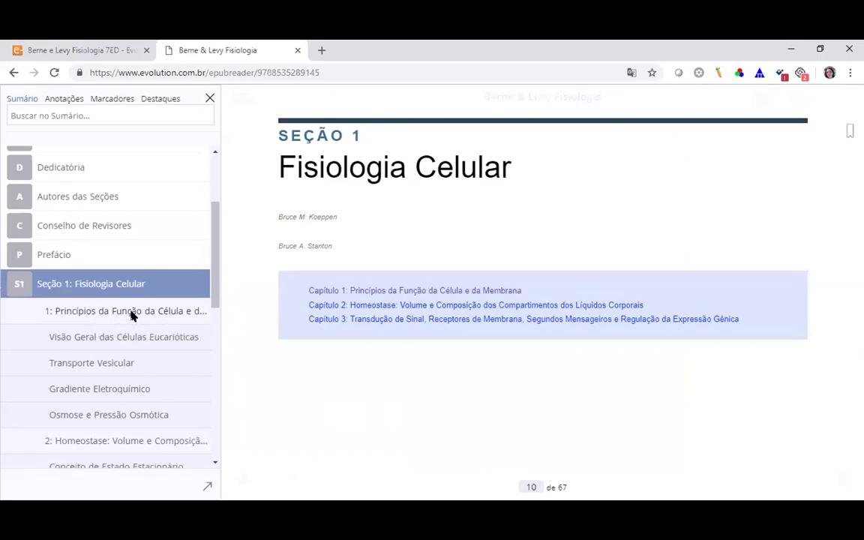
left_click(132, 315)
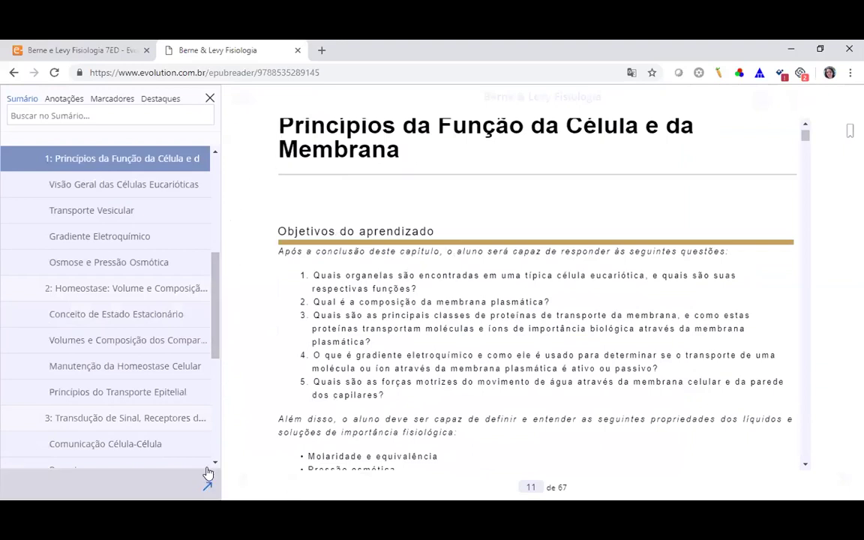
Hide the table of contents, reopen it as a floating list and dock it beside the text again
left_click(210, 100)
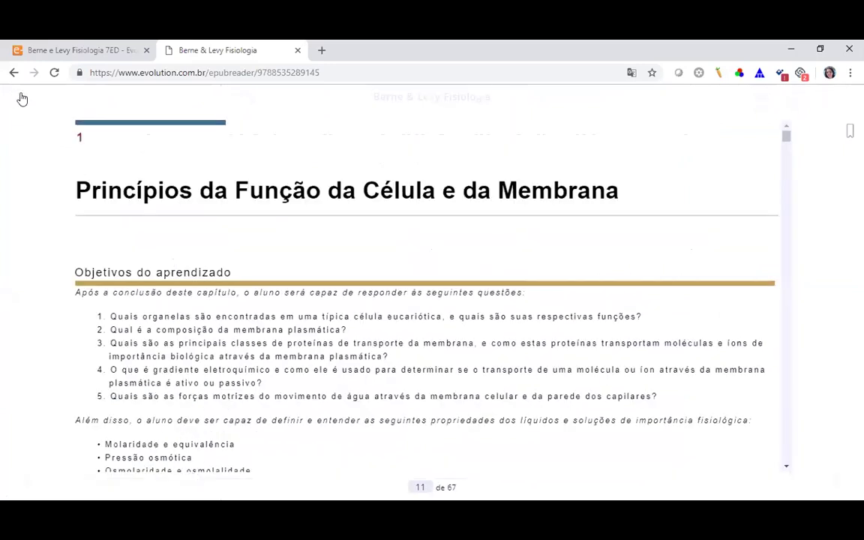
mouse_move(19, 100)
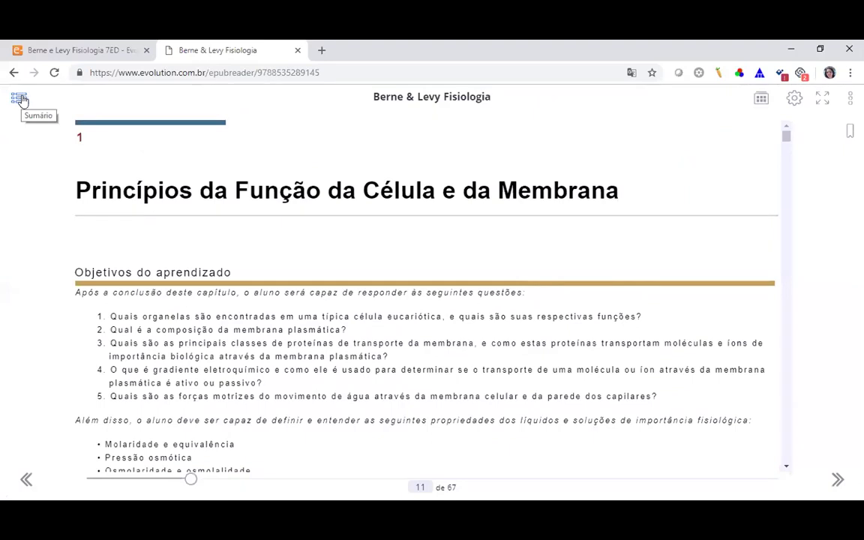
left_click(18, 100)
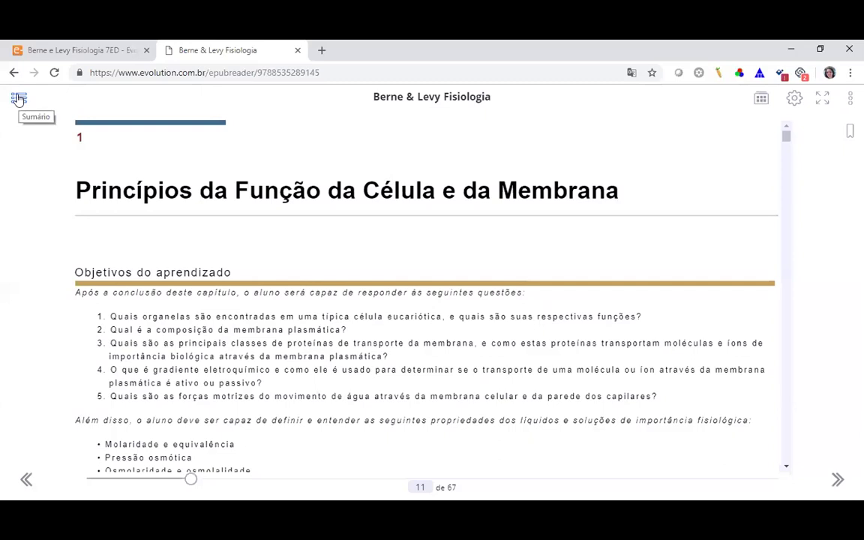
left_click(19, 100)
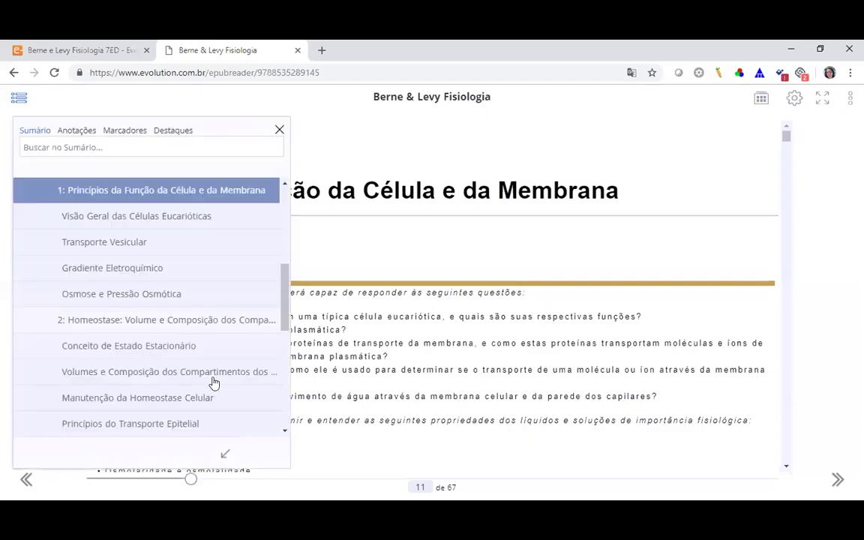
left_click(227, 457)
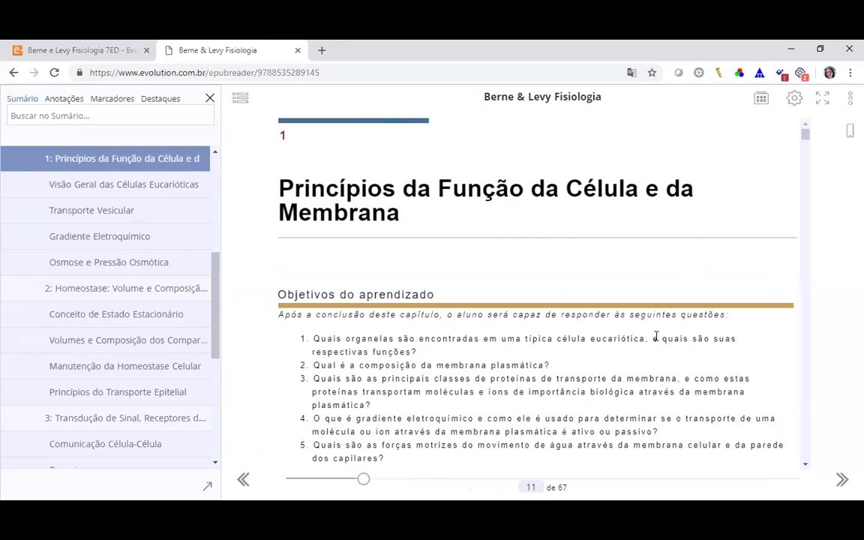
Highlight the first learning objective, about the organelles of a typical eukaryotic cell, in blue
scroll(659, 339, "down", 1)
scroll(655, 340, "down", 3)
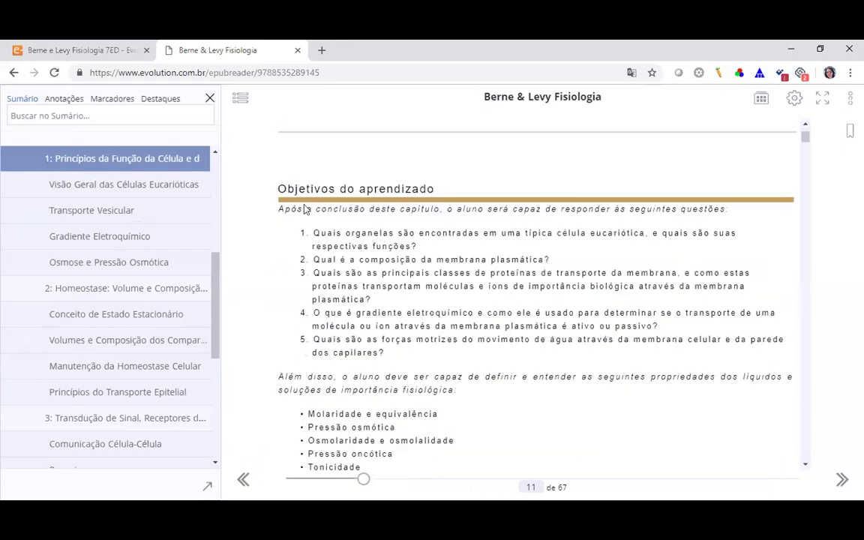
scroll(309, 212, "down", 1)
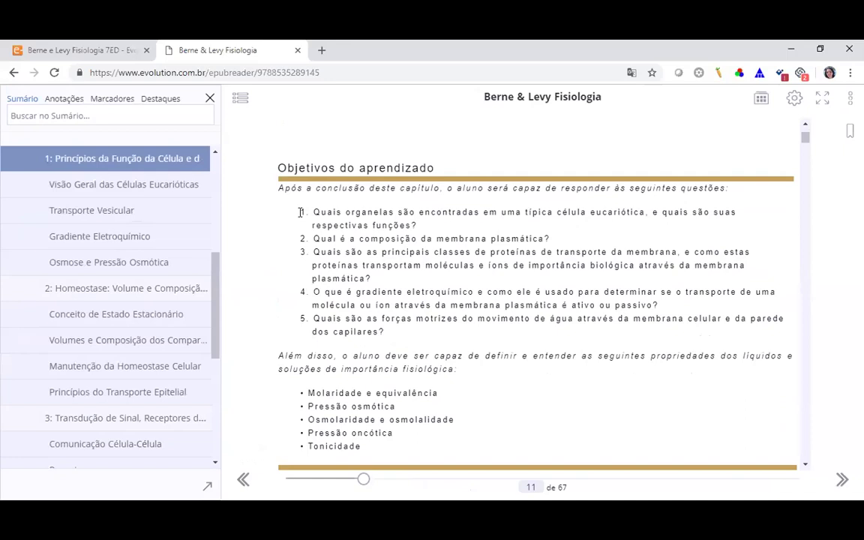
left_click_drag(300, 213, 448, 232)
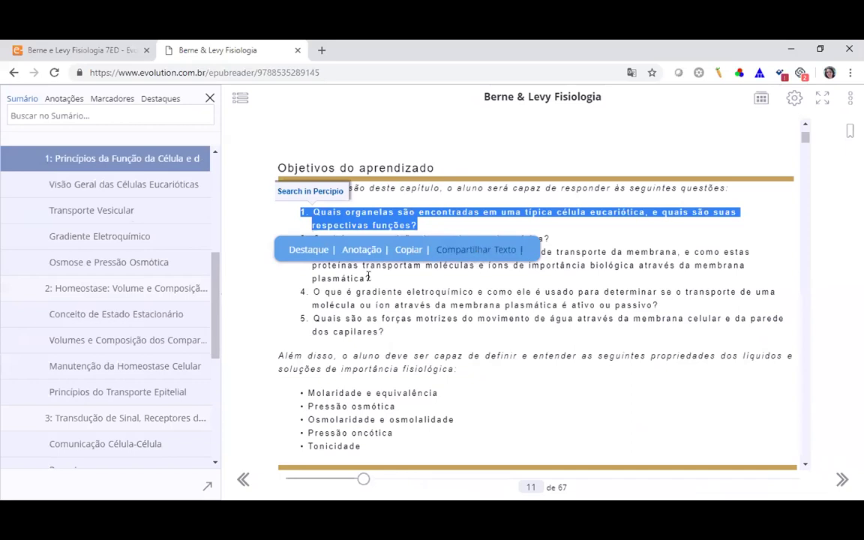
left_click(300, 250)
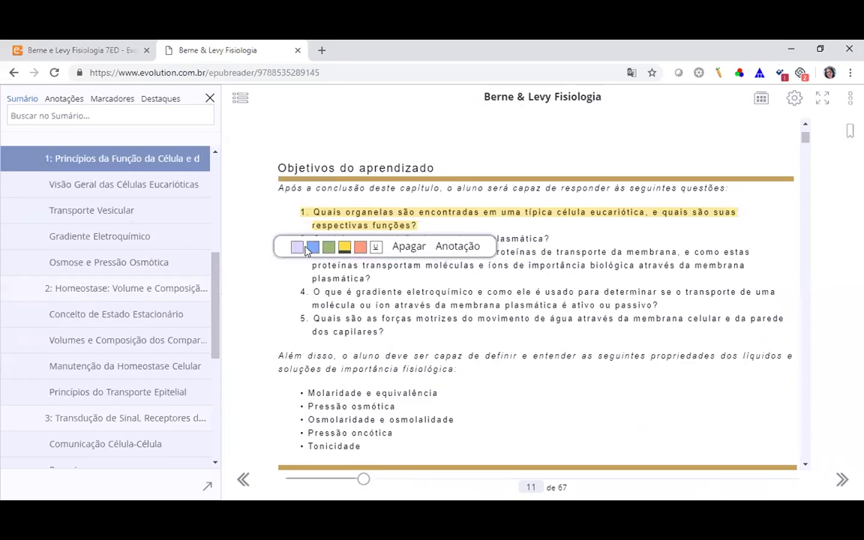
left_click(313, 246)
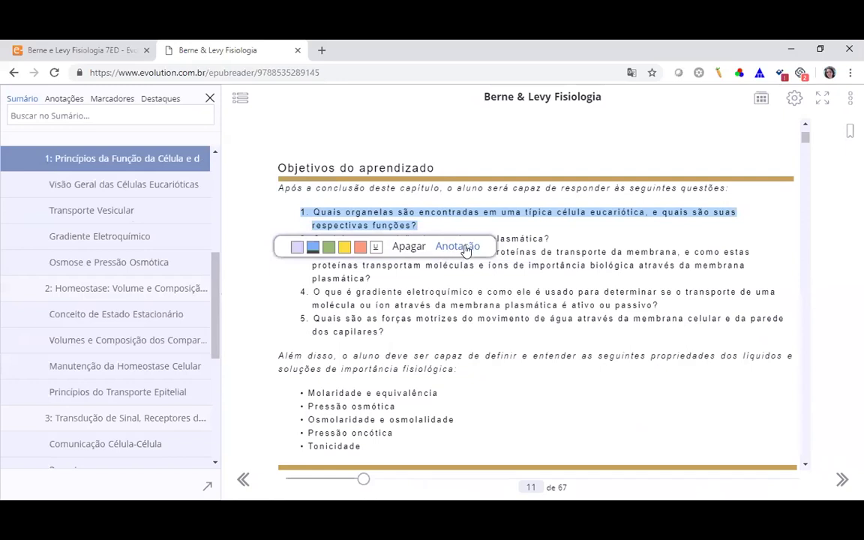
Attach the annotation "Importante para aula" to the highlighted first objective and close the note
left_click(465, 249)
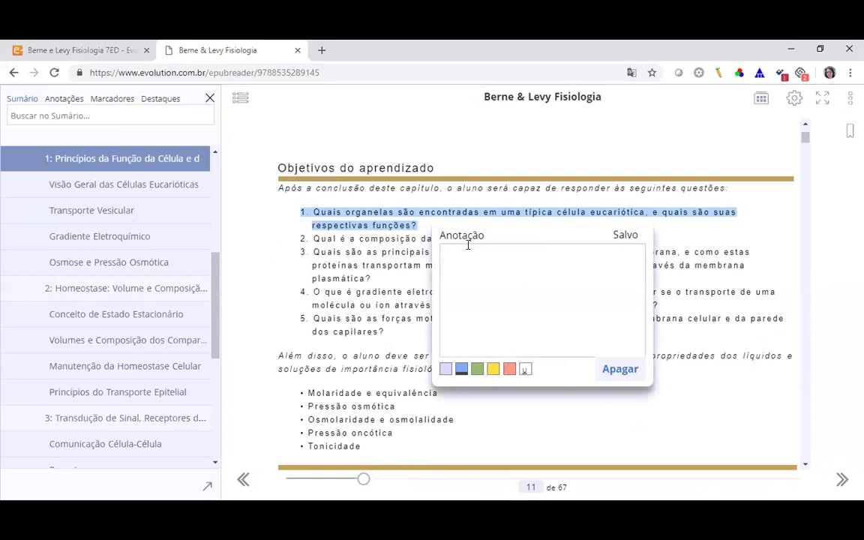
type("Importante para aua")
key("BackSpace")
type("la")
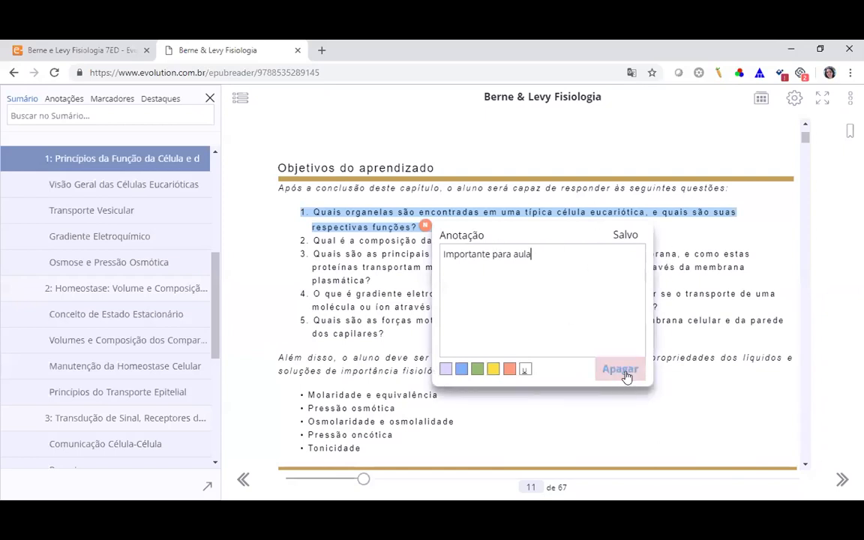
left_click(598, 257)
View the text-sharing options for the second objective, "Qual é a composição da membrana plasmática?", and cancel without sharing
left_click(313, 241)
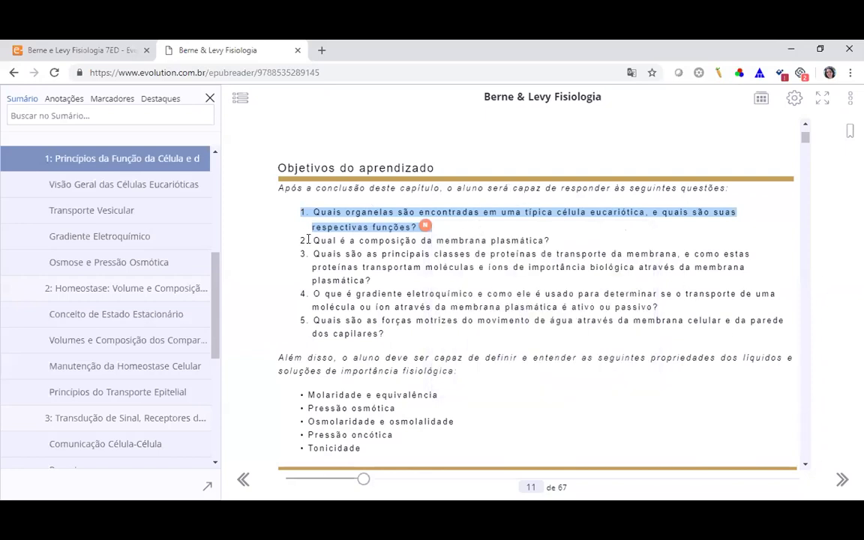
left_click_drag(313, 240, 551, 242)
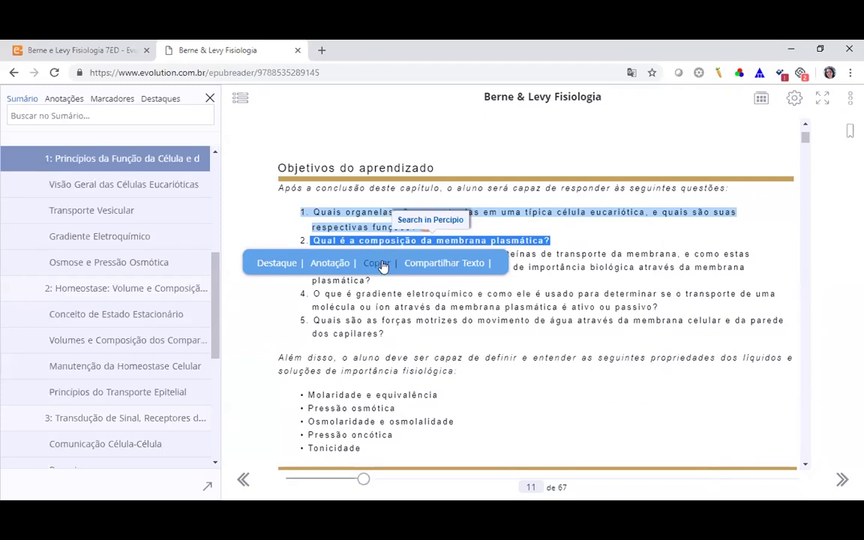
left_click(470, 268)
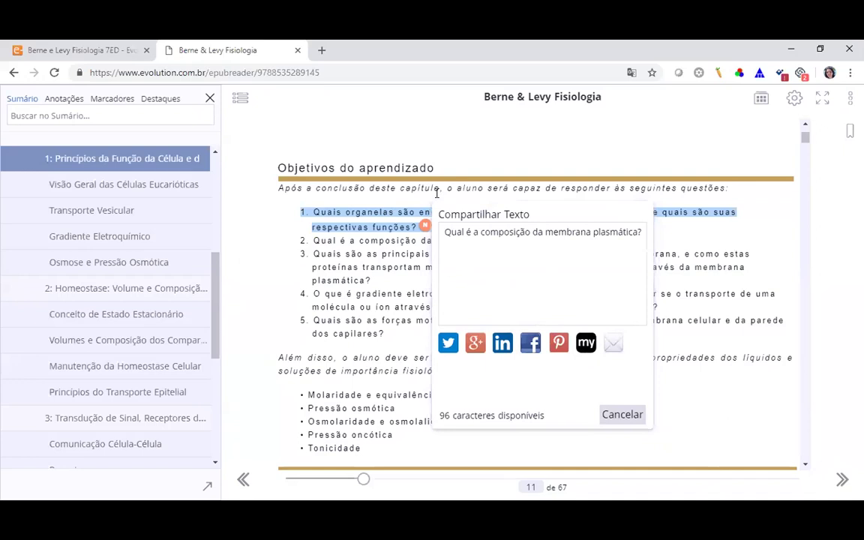
left_click(629, 417)
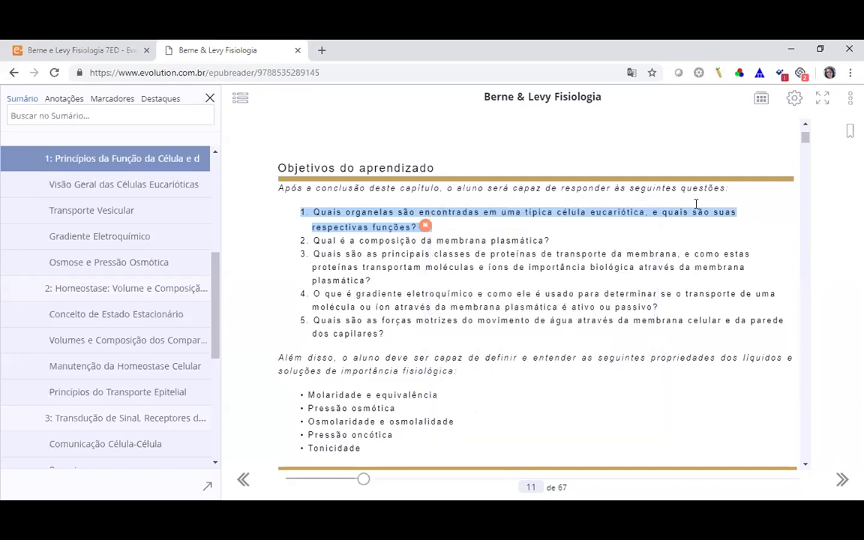
Briefly play the Potencial de Ação video from the book's extra resources, pause it and return to the text
left_click(762, 101)
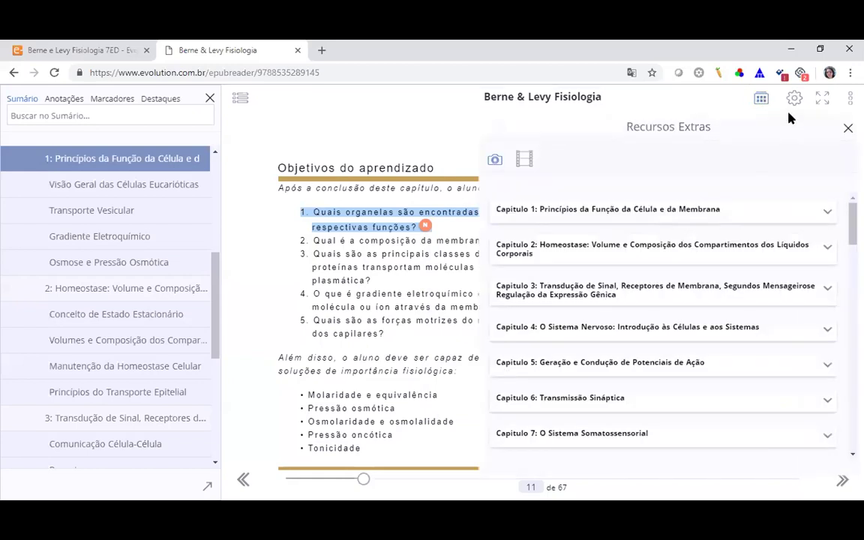
left_click(526, 159)
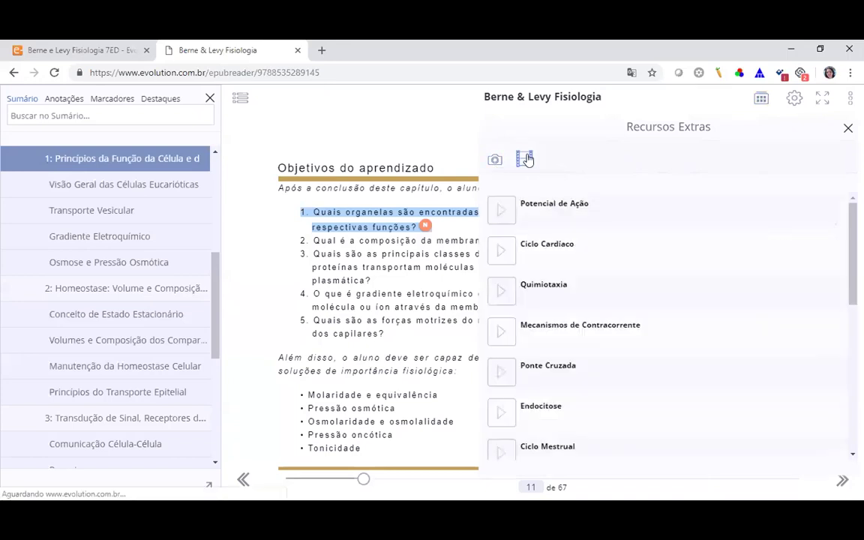
left_click(570, 208)
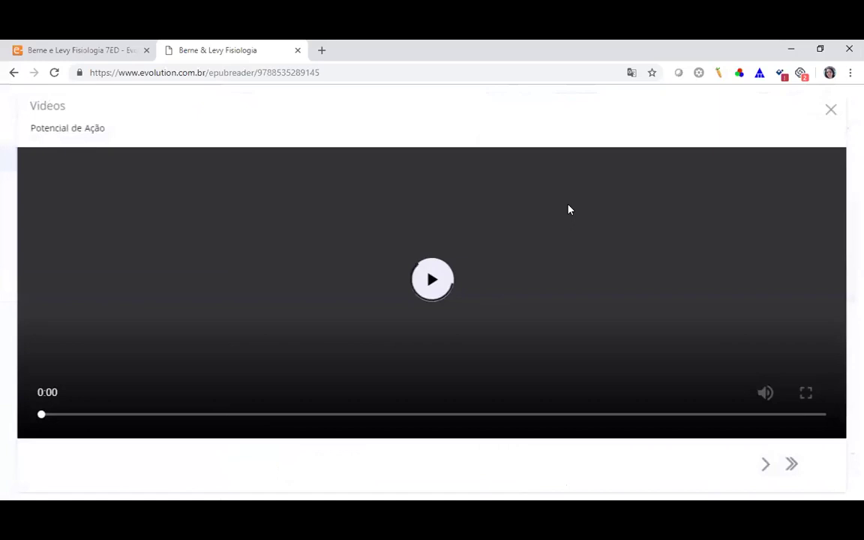
left_click(444, 299)
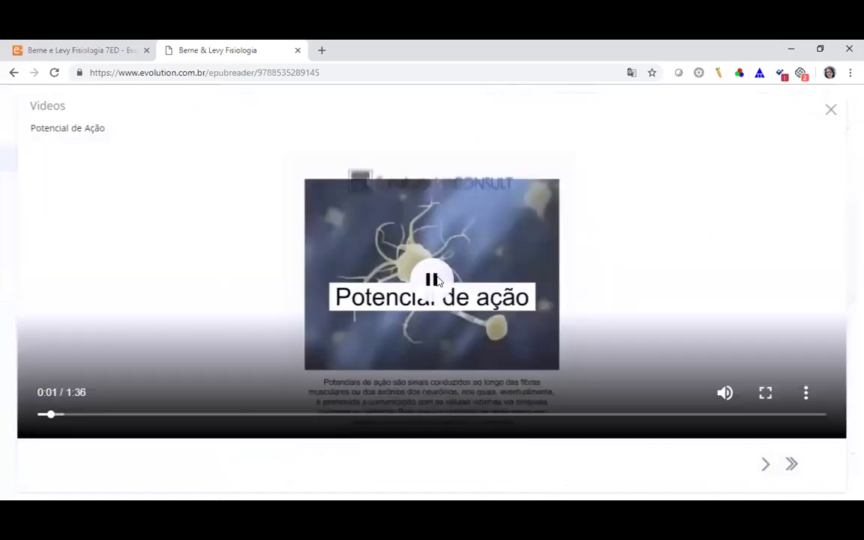
left_click(529, 207)
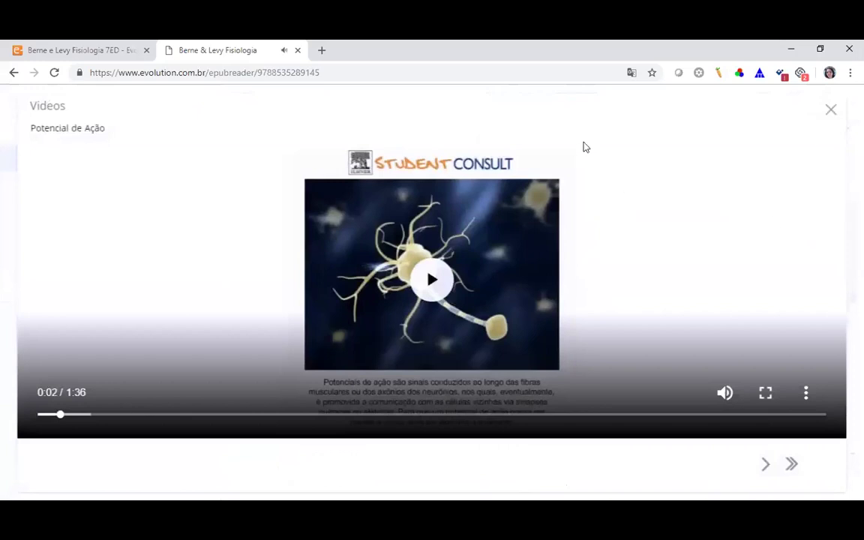
left_click(830, 111)
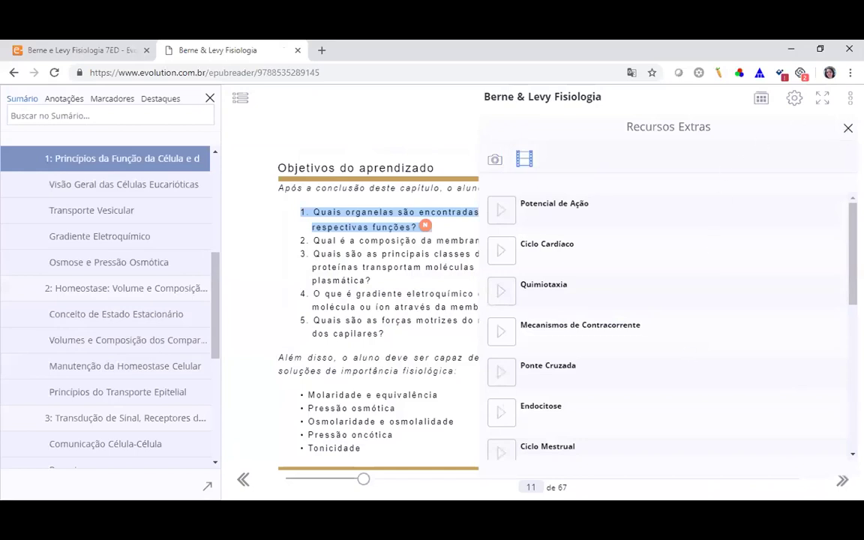
left_click(849, 129)
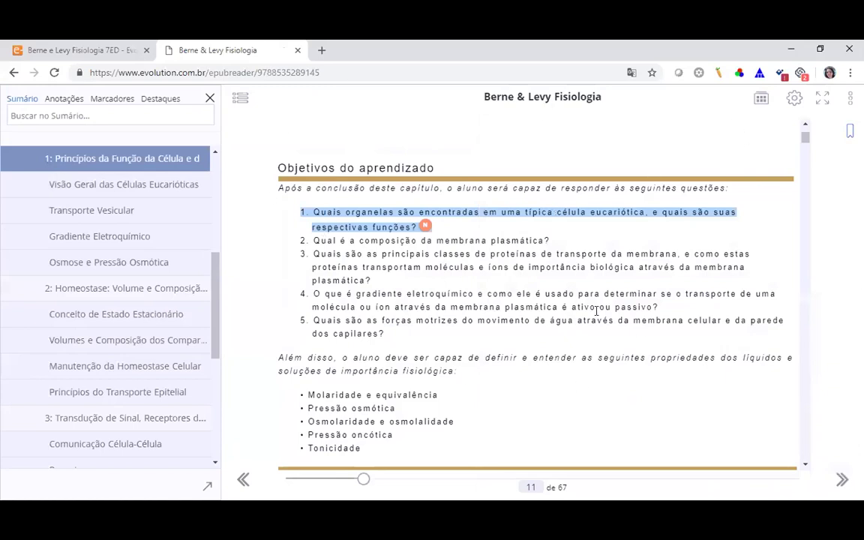
Increase the reader's font size to 120% and close the reading settings
left_click(795, 100)
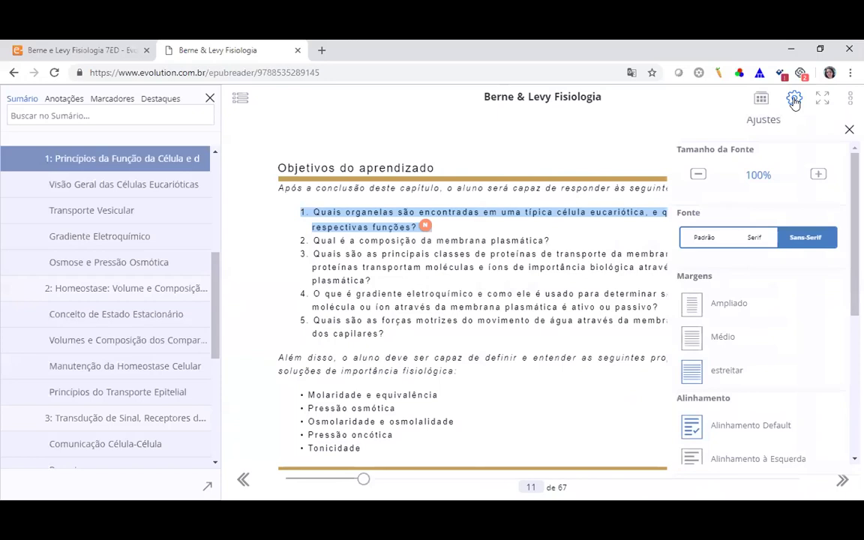
left_click(817, 176)
left_click(817, 175)
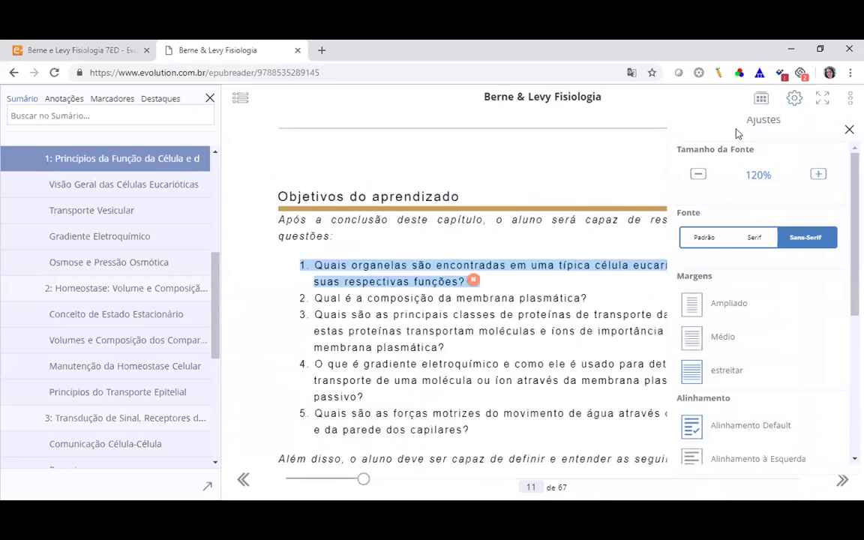
left_click(849, 129)
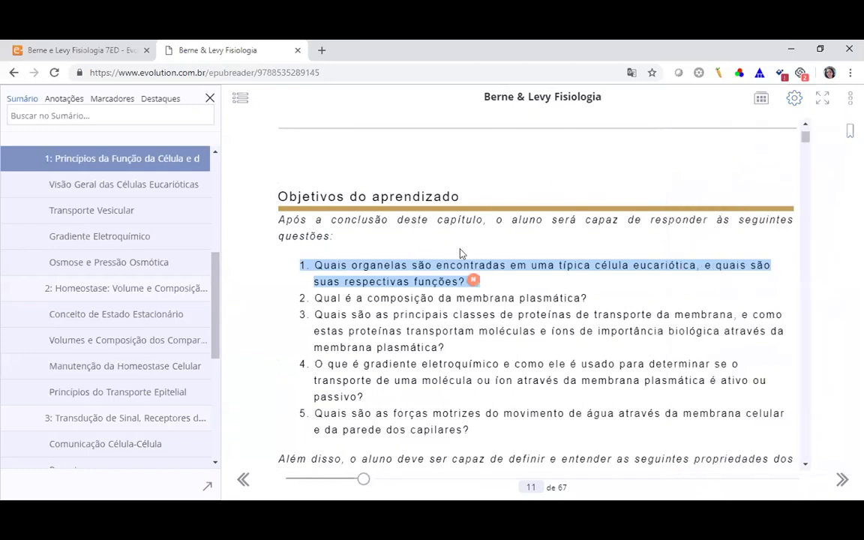
Try the Padrão and Serif fonts on the book text and return to Sans-Serif
left_click(794, 98)
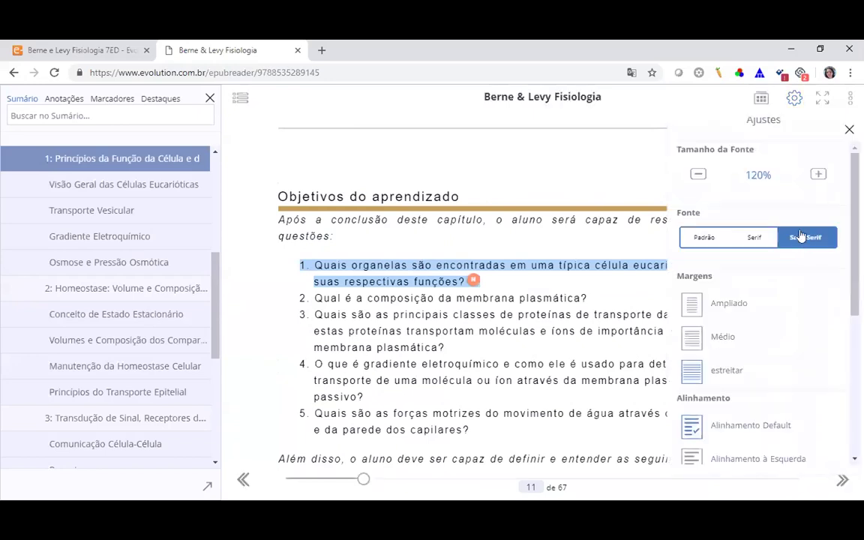
left_click(704, 240)
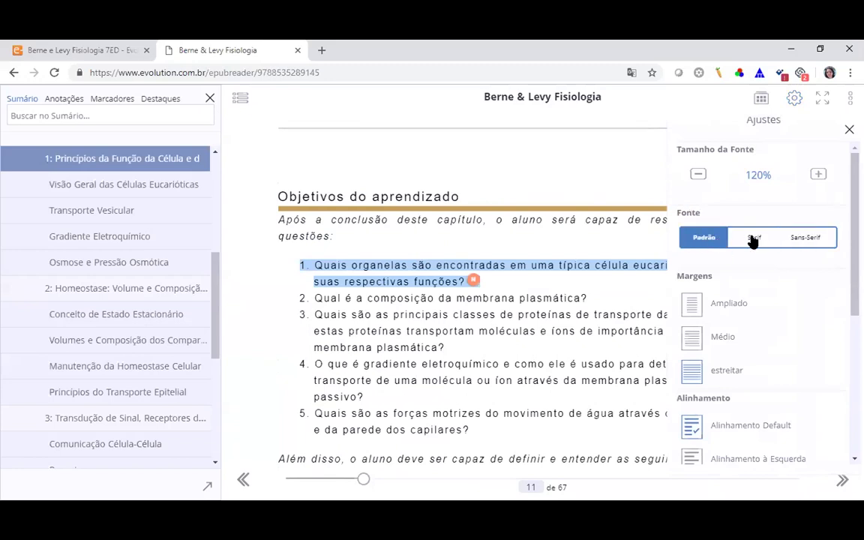
left_click(754, 239)
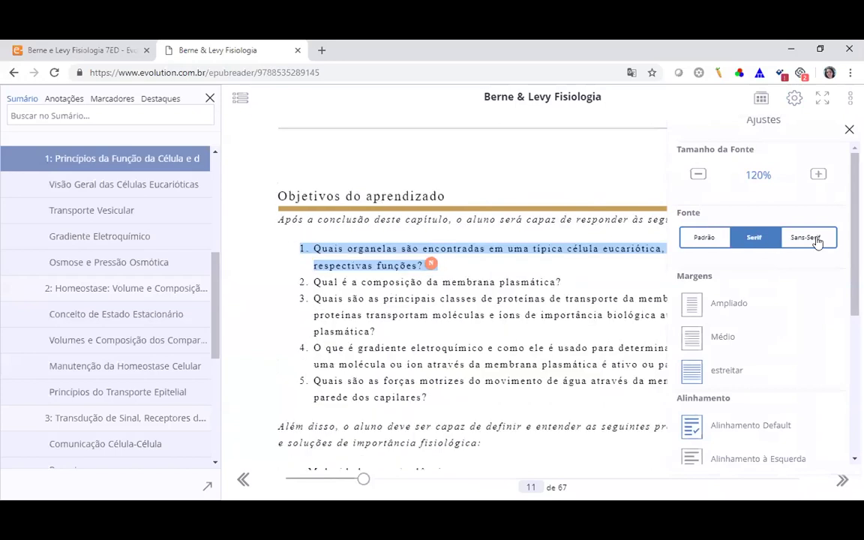
left_click(816, 239)
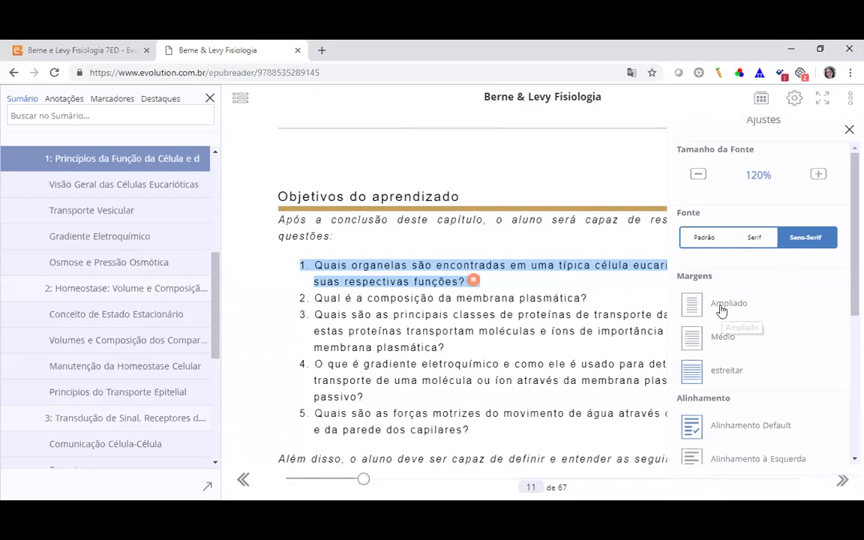
Try the Sepia and Preto reading themes, restore Branco and close the reading settings
scroll(721, 310, "down", 1)
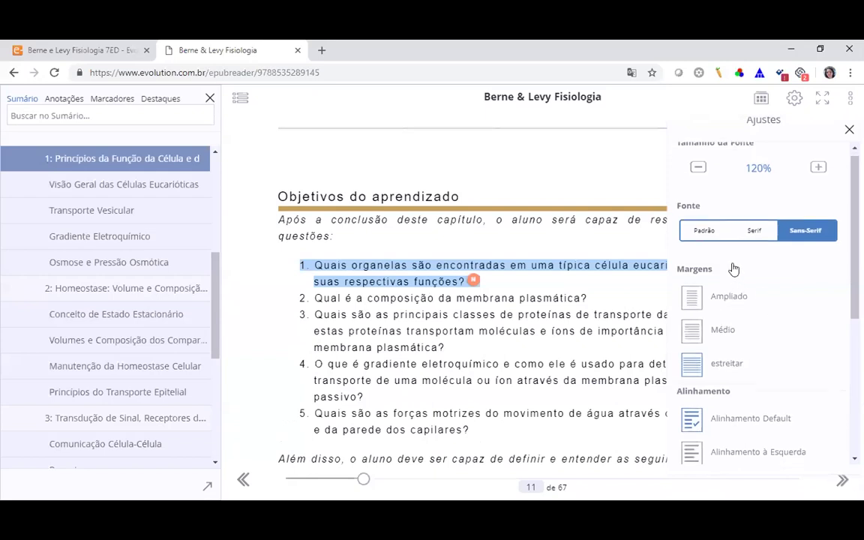
scroll(731, 244, "down", 1)
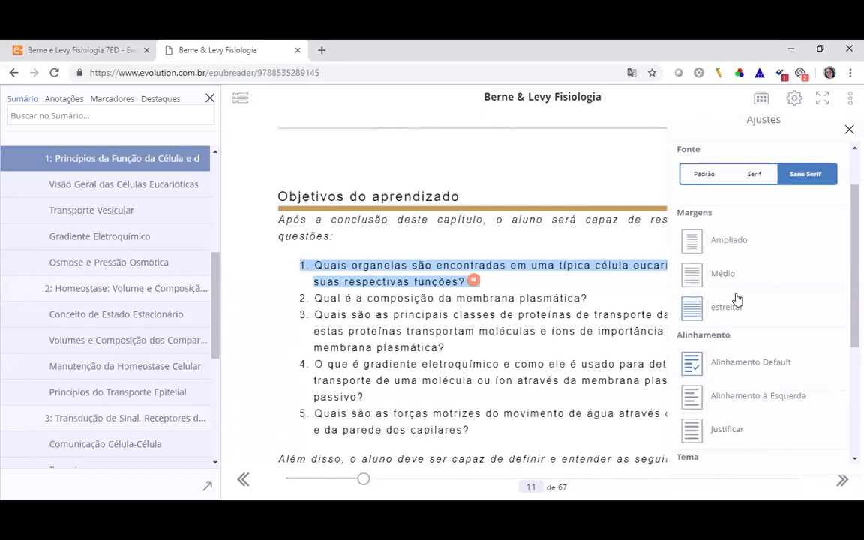
scroll(751, 288, "down", 1)
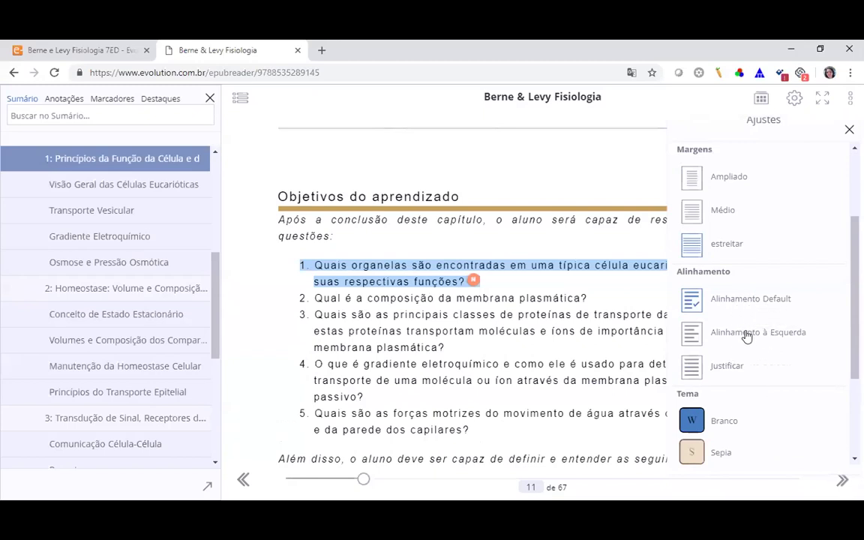
scroll(743, 319, "down", 2)
scroll(732, 299, "down", 1)
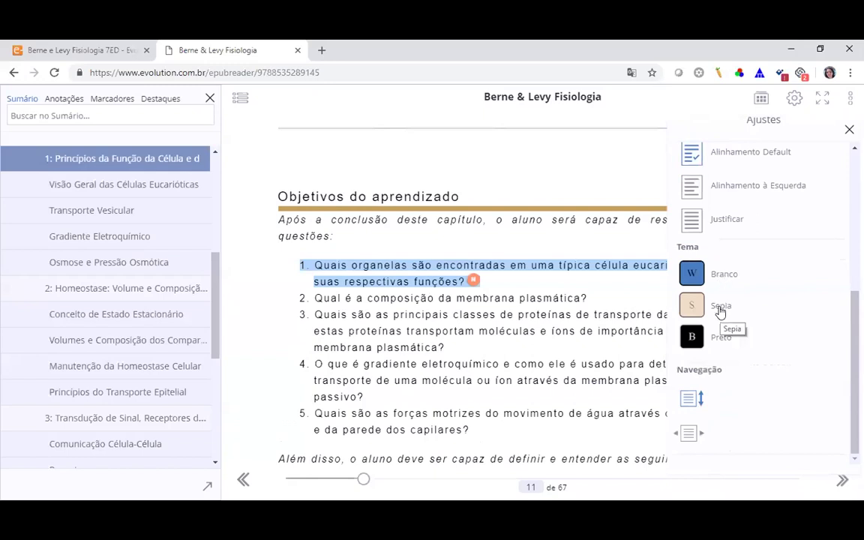
left_click(721, 312)
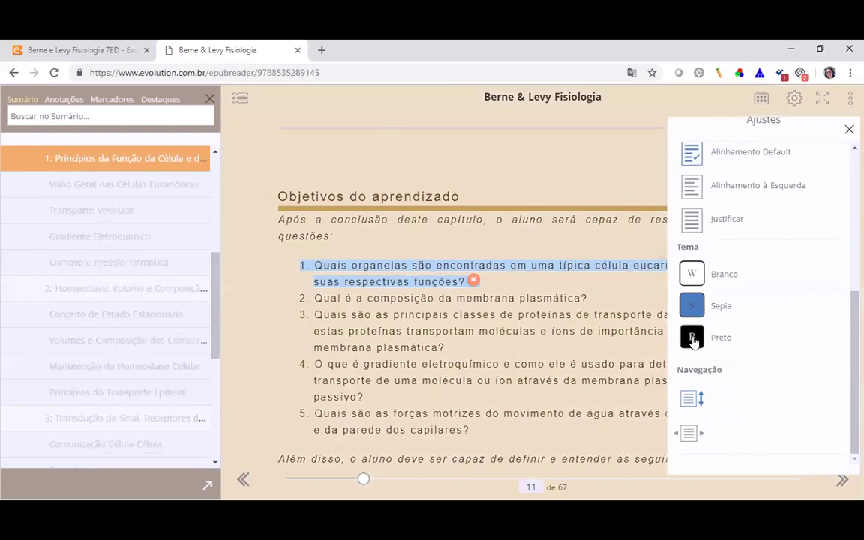
left_click(692, 339)
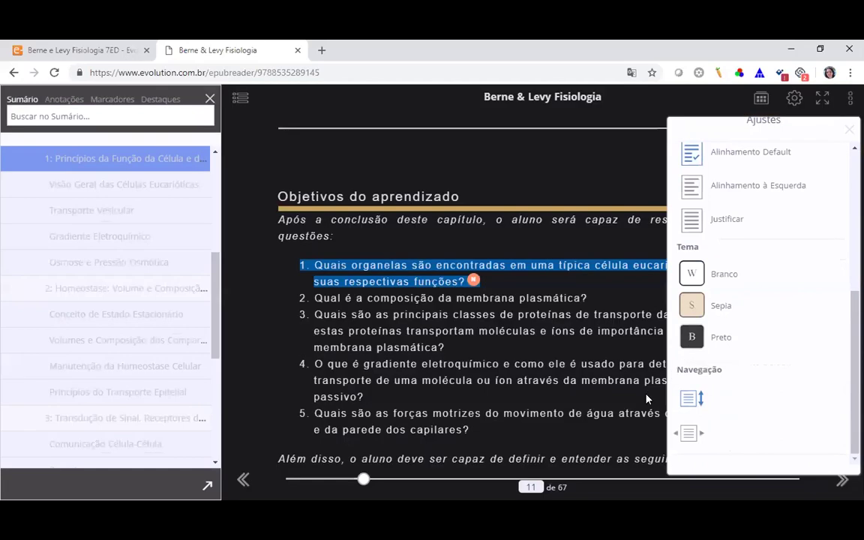
left_click(693, 276)
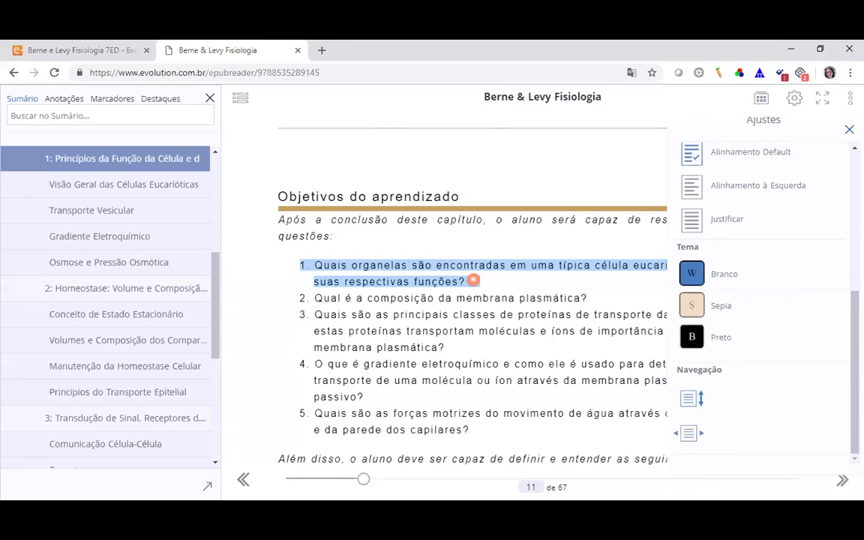
left_click(818, 266)
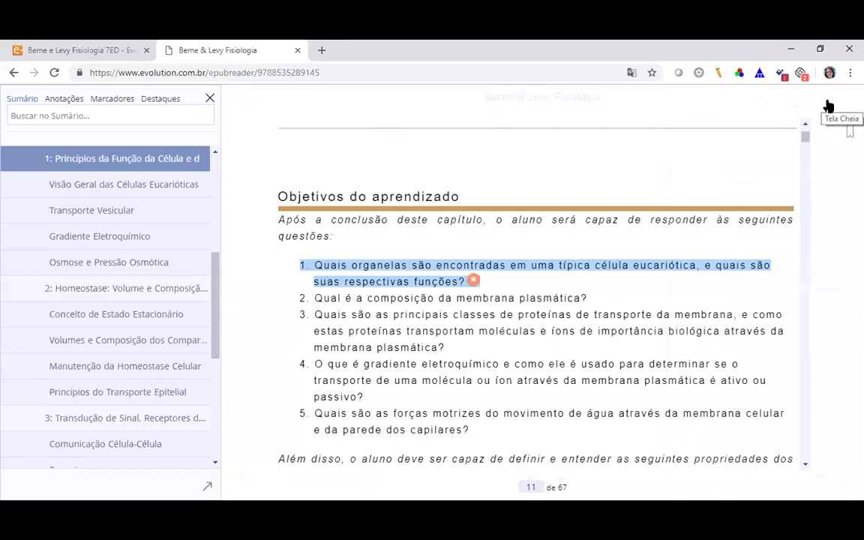
Show the book in full screen and return to the normal window view
left_click(823, 100)
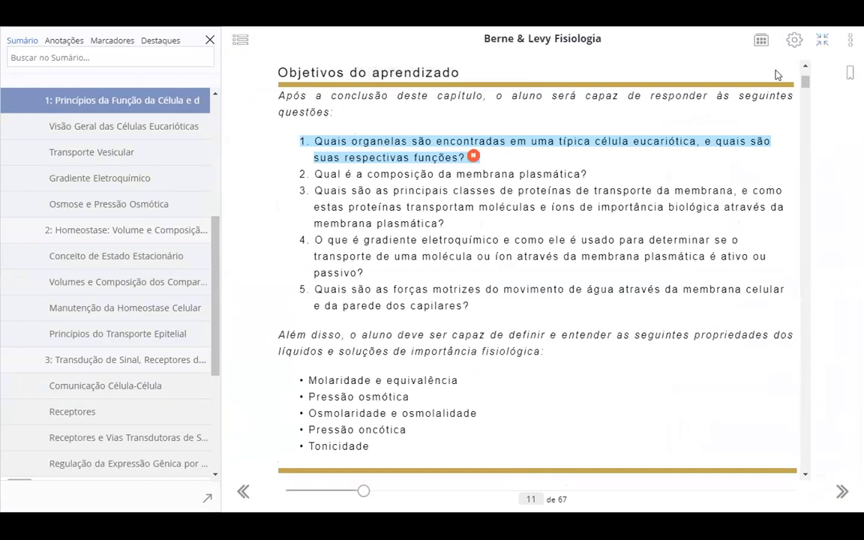
left_click(823, 44)
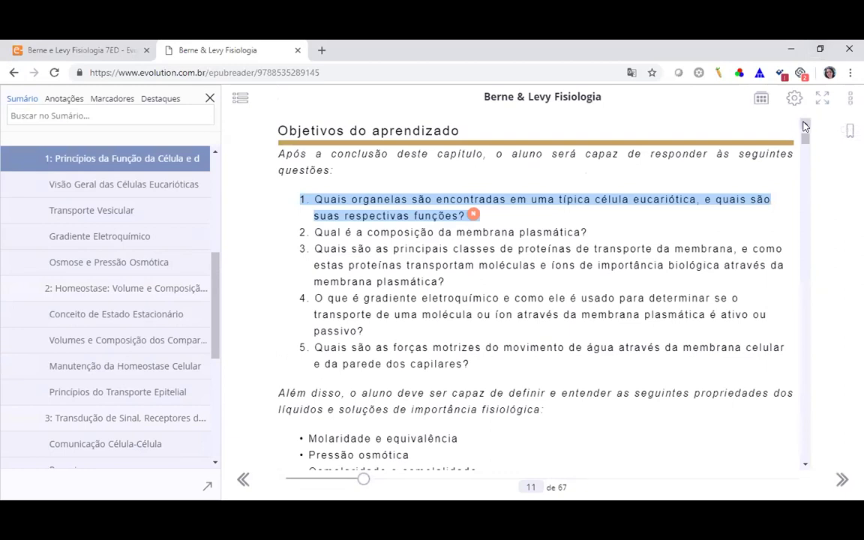
Find the eukaryotic cell illustration, Fig. 1.1, in chapter 1 and open it in the image viewer
scroll(806, 182, "up", 1)
left_click_drag(805, 143, 803, 160)
scroll(803, 160, "down", 5)
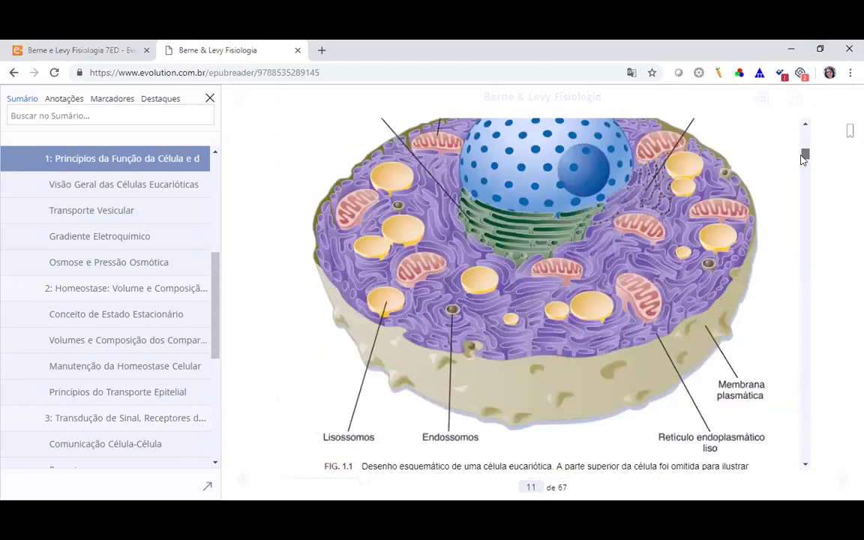
scroll(600, 274, "up", 4)
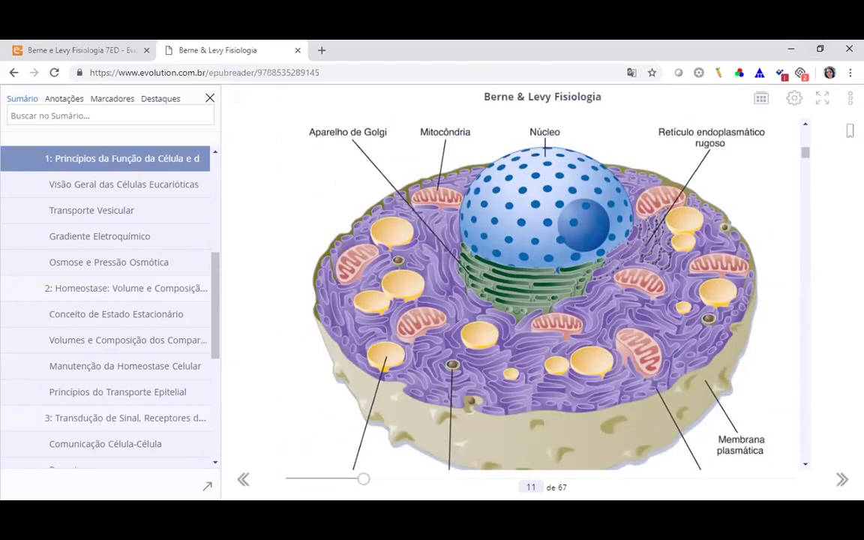
left_click(532, 238)
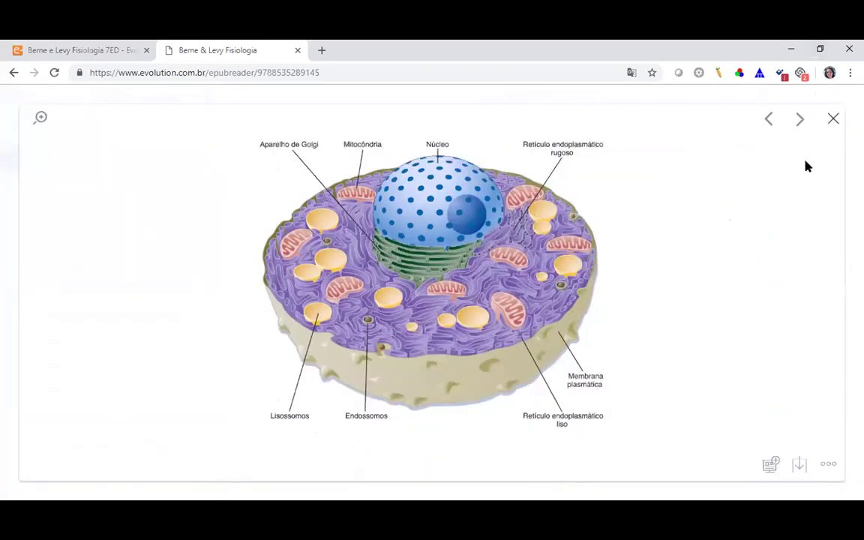
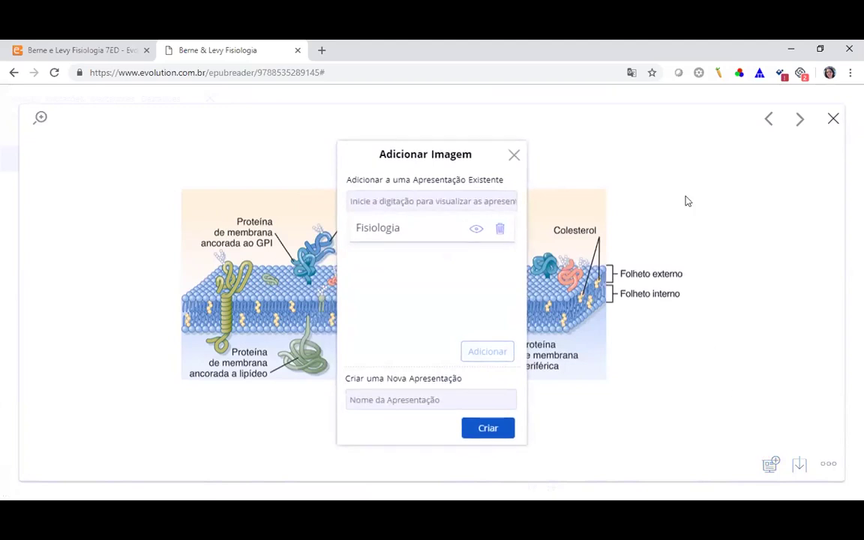
Create a new presentation named Fisiologia I while adding the cell membrane image
left_click(451, 198)
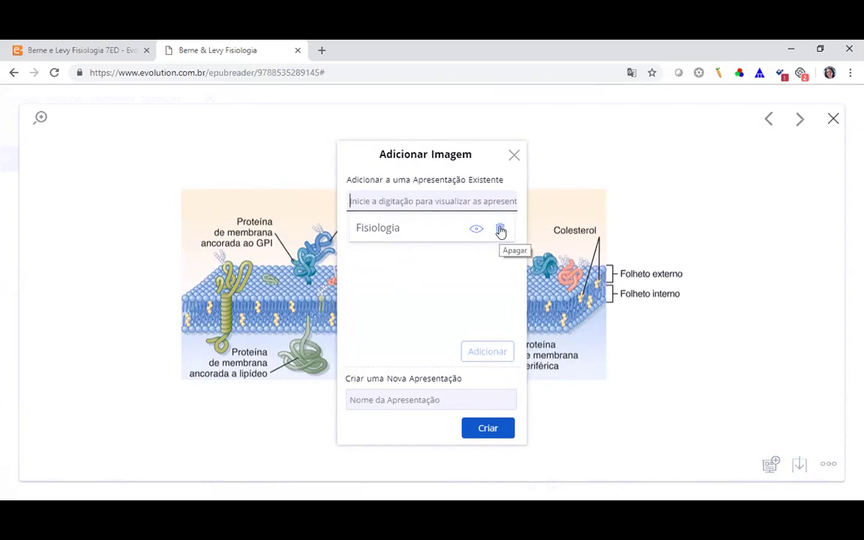
left_click(405, 401)
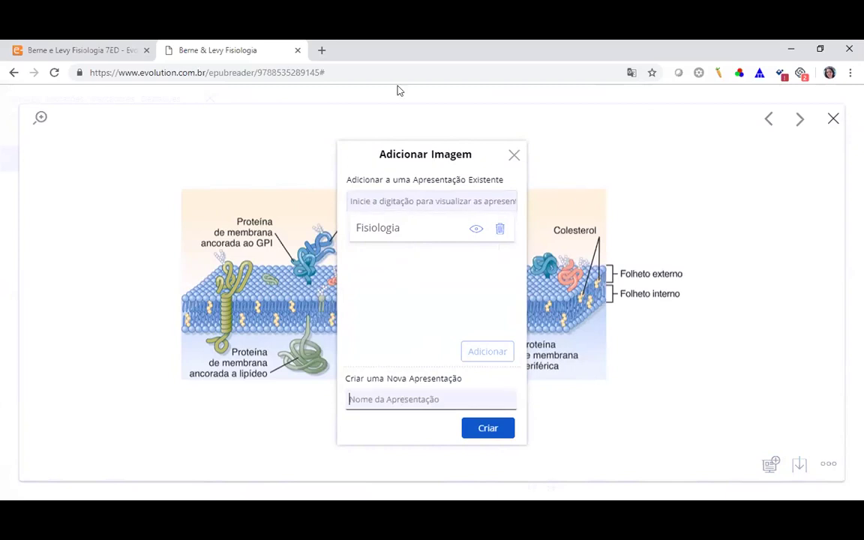
type("Fi")
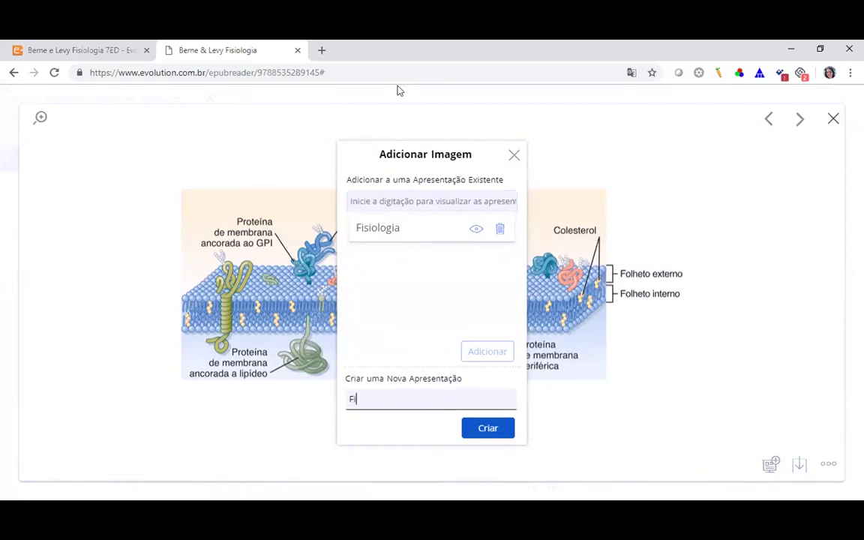
type("siologia I")
left_click(487, 429)
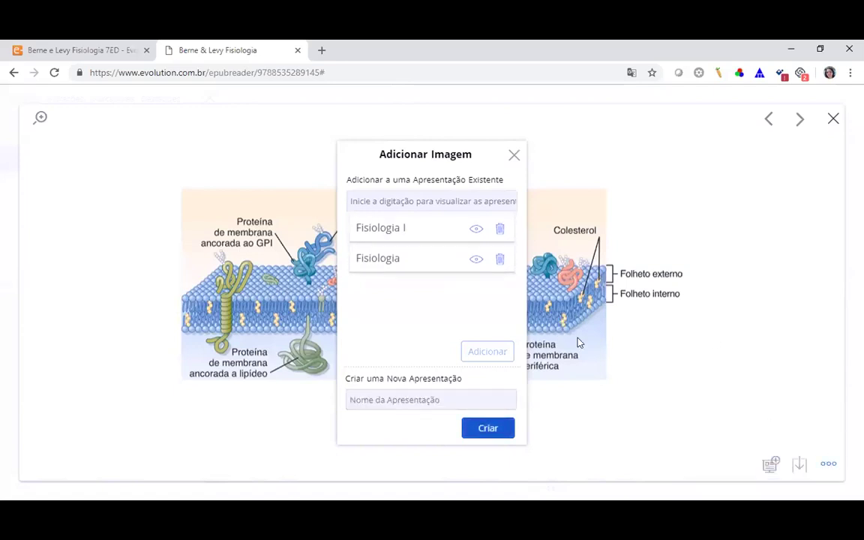
Add the membrane image to the Fisiologia I presentation and open that presentation's contents
left_click(420, 229)
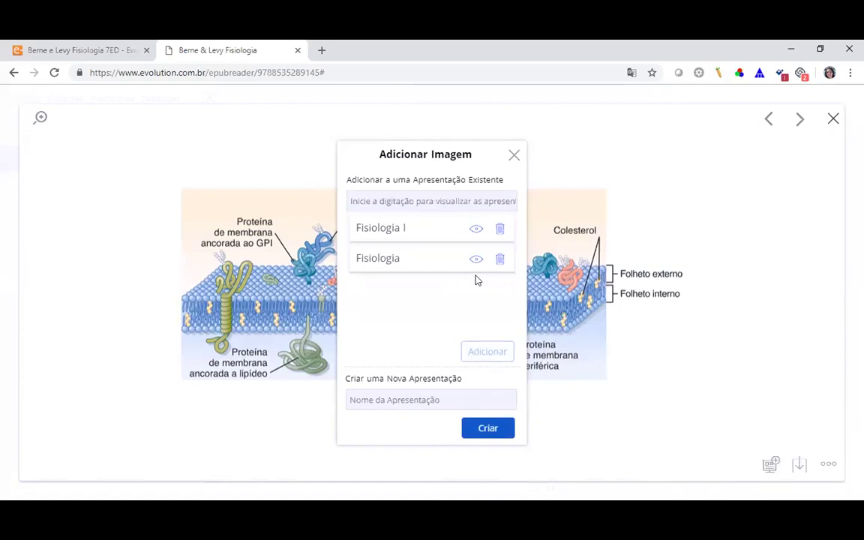
left_click(476, 230)
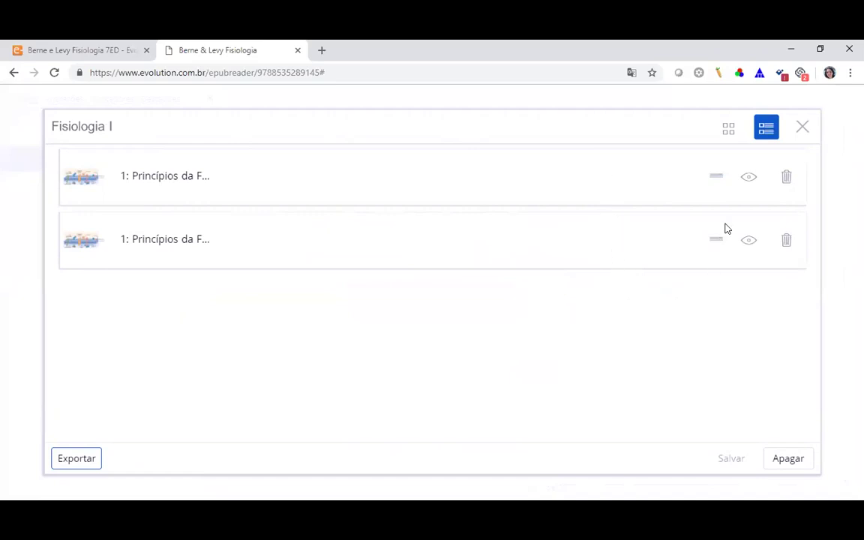
Move the first image of Fisiologia I below the second, and try the grid layout before returning to the list layout
left_click_drag(715, 179, 715, 270)
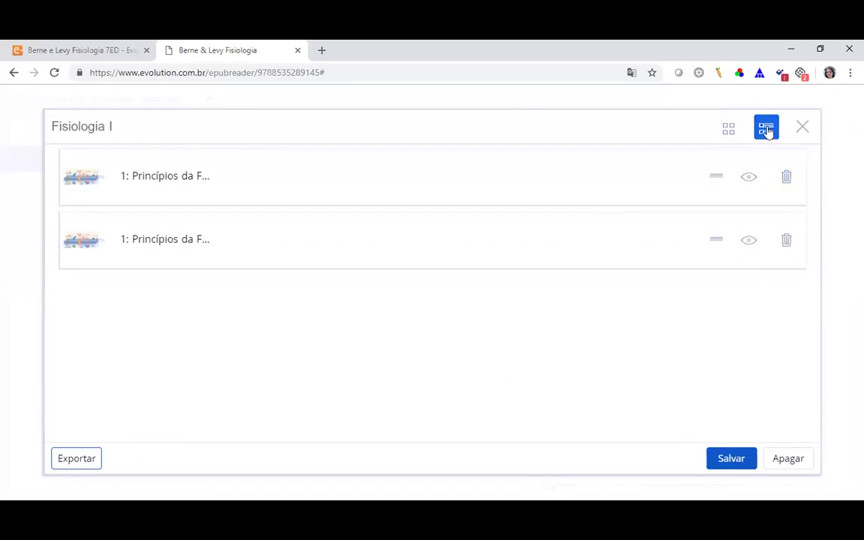
left_click(729, 129)
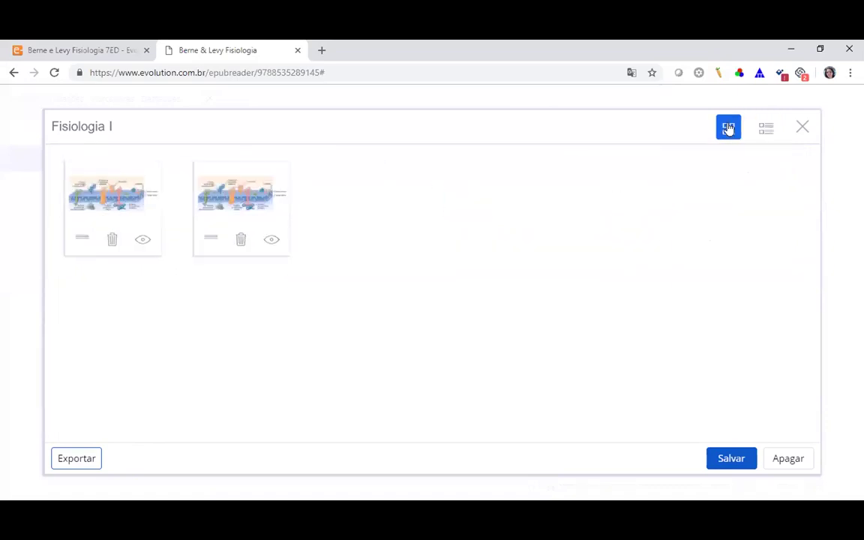
left_click(765, 130)
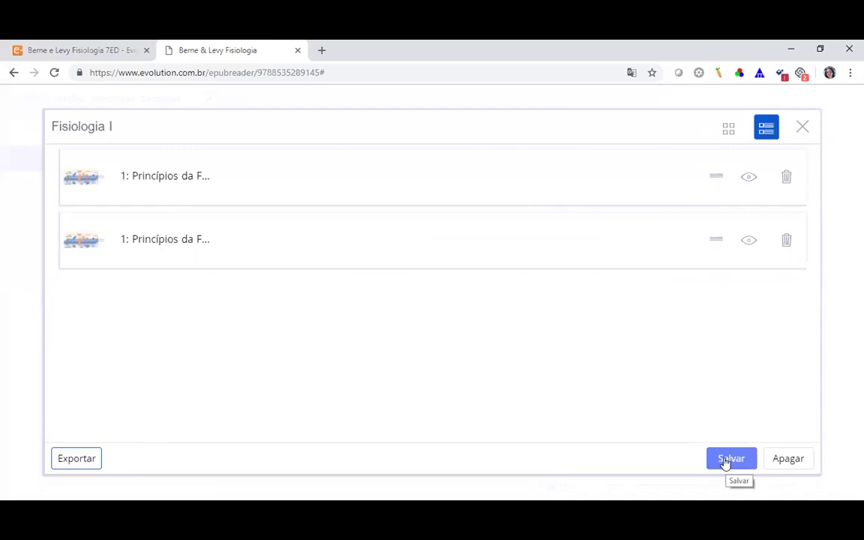
Export Fisiologia I as a PowerPoint file, save the presentation, and close it along with the image viewer
left_click(74, 462)
left_click(73, 458)
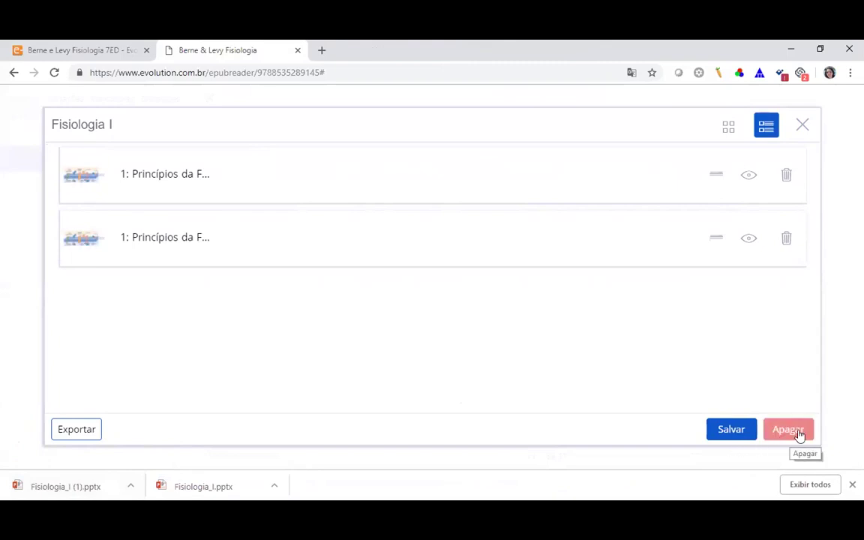
left_click(852, 485)
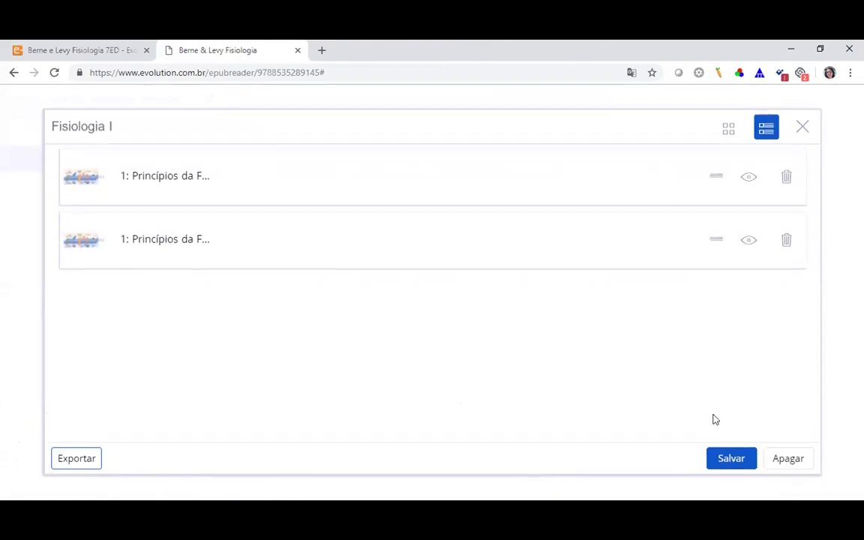
left_click(730, 460)
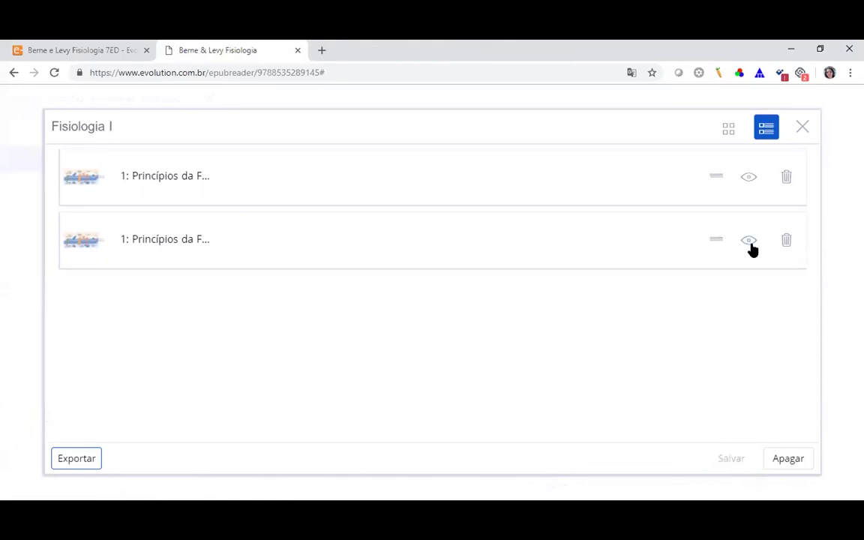
left_click(801, 128)
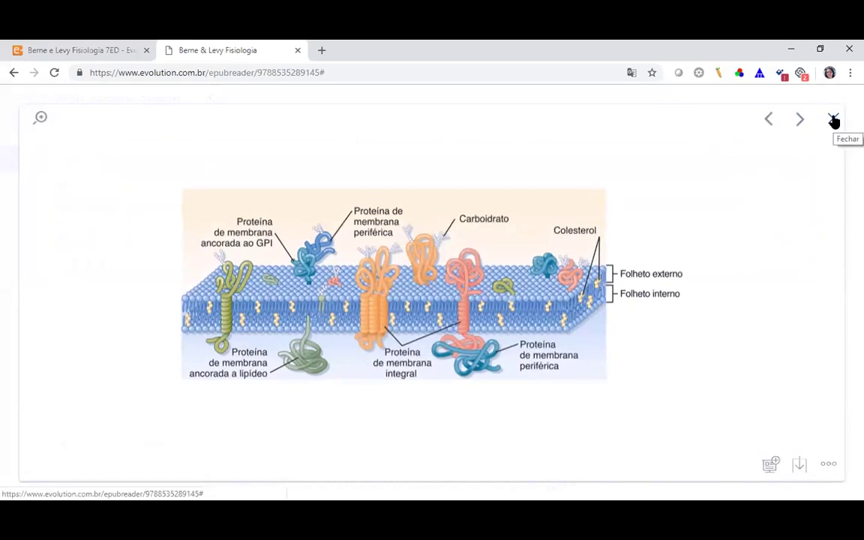
left_click(834, 120)
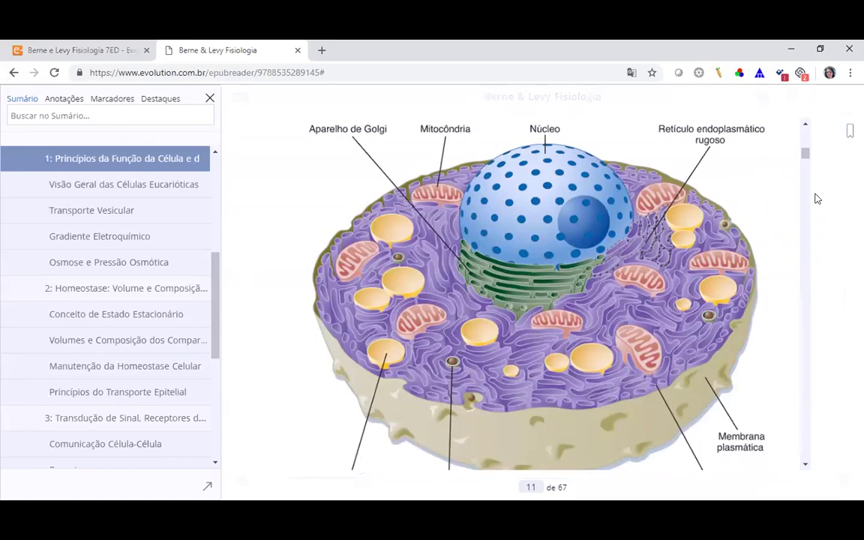
Look at the search options inside the book and its list of related books, closing both
left_click(850, 98)
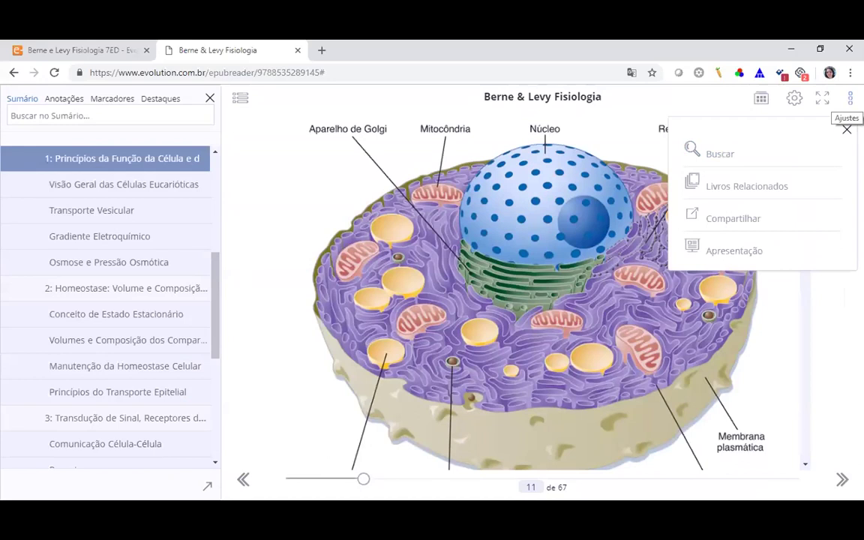
left_click(722, 155)
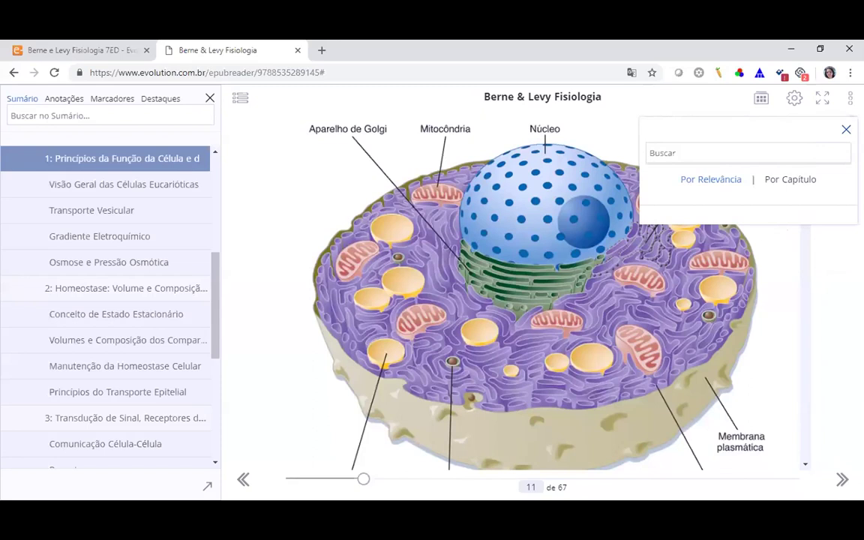
key("Escape")
left_click(848, 101)
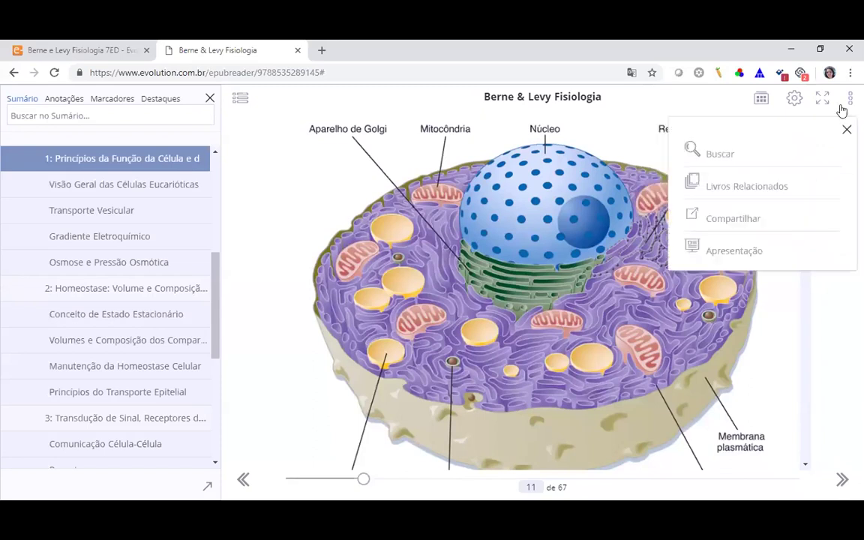
left_click(744, 188)
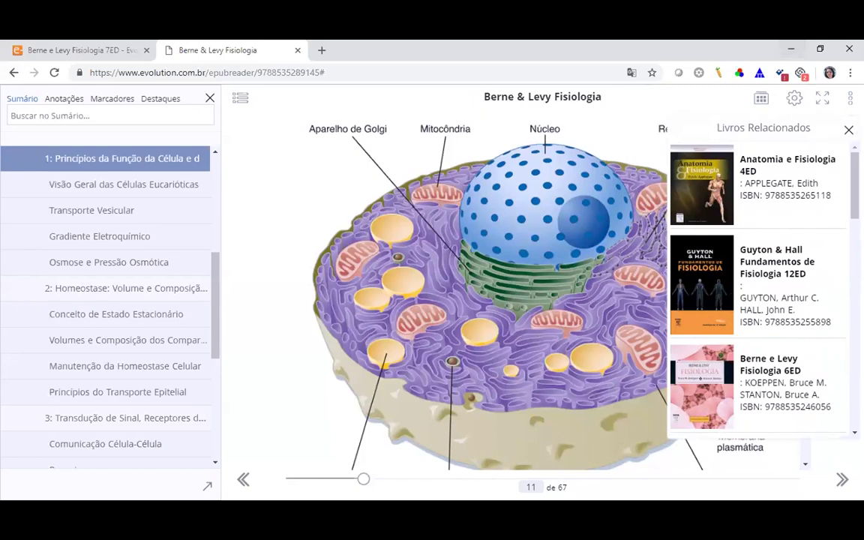
left_click(848, 130)
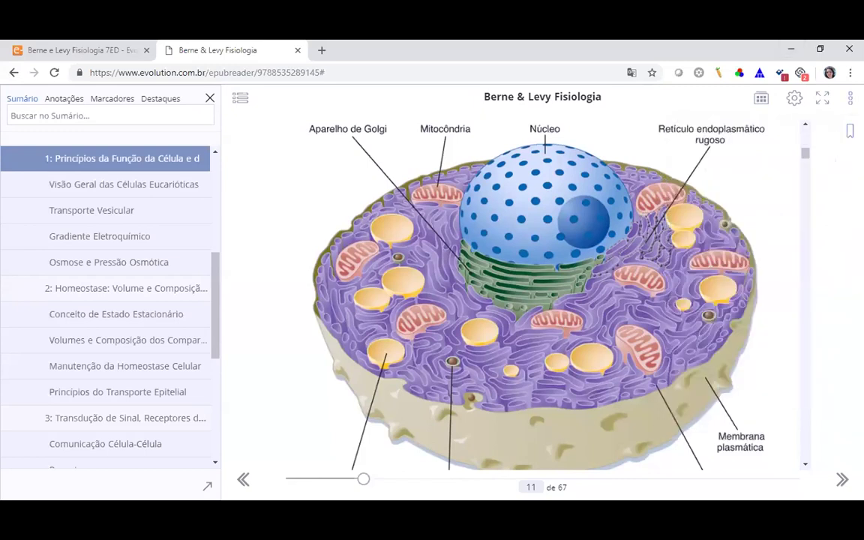
View the chapter's social network and e-mail sharing options and cancel without sharing
left_click(851, 99)
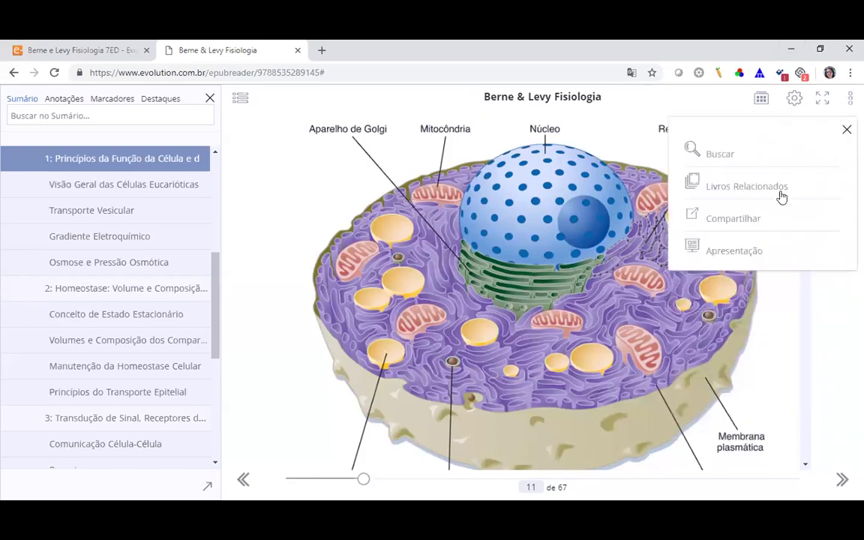
left_click(749, 222)
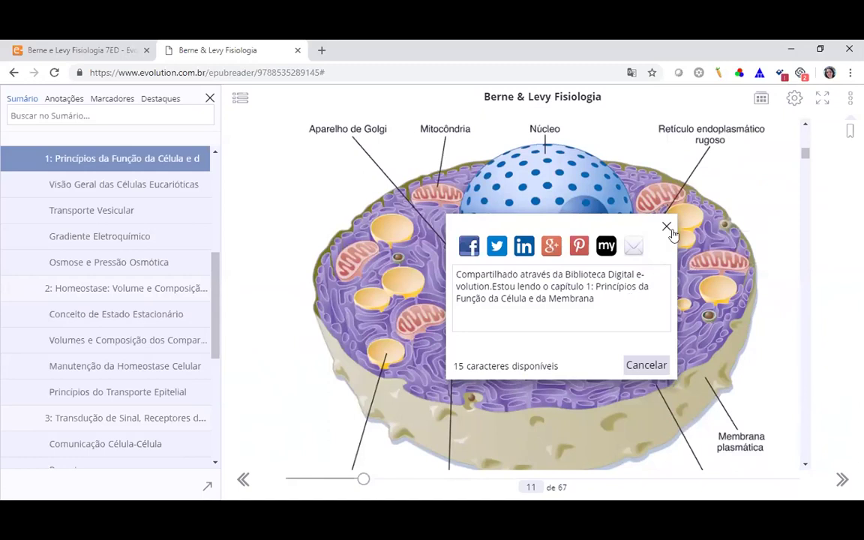
left_click(647, 365)
View the presentation manager with its creation field and saved presentations, and close it
left_click(850, 98)
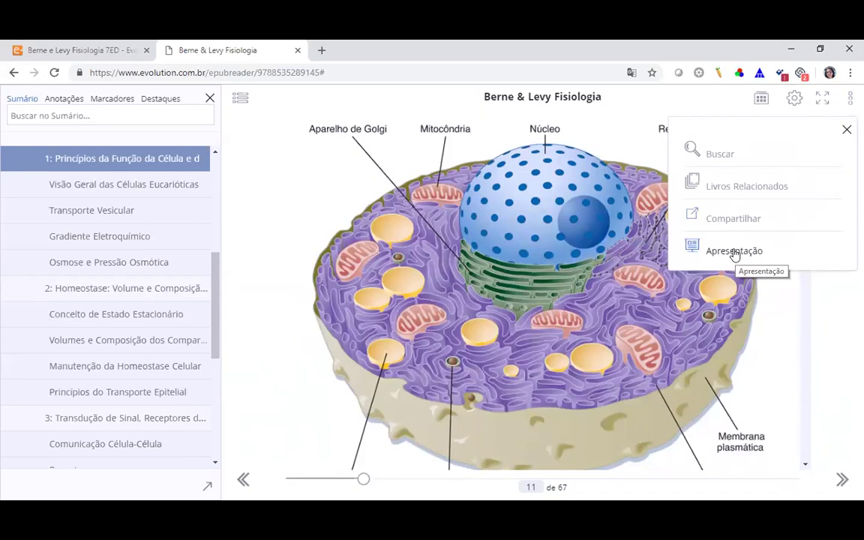
left_click(734, 253)
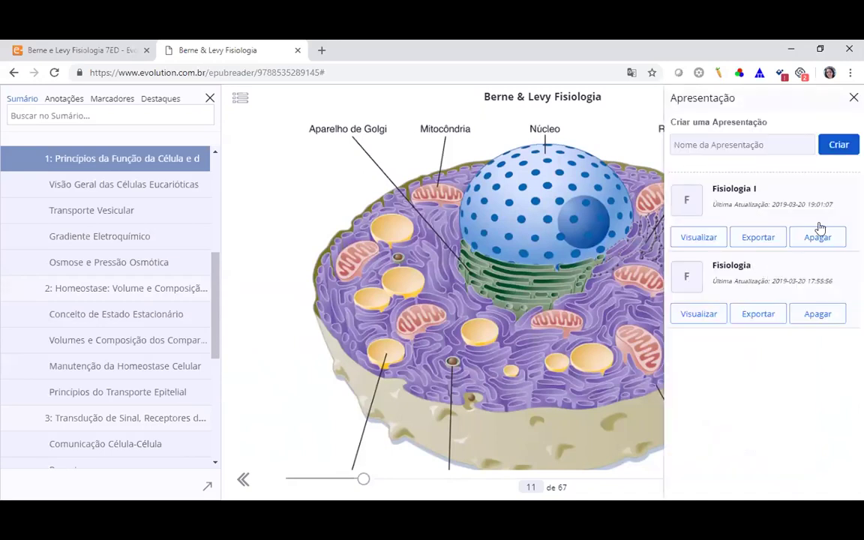
left_click(776, 145)
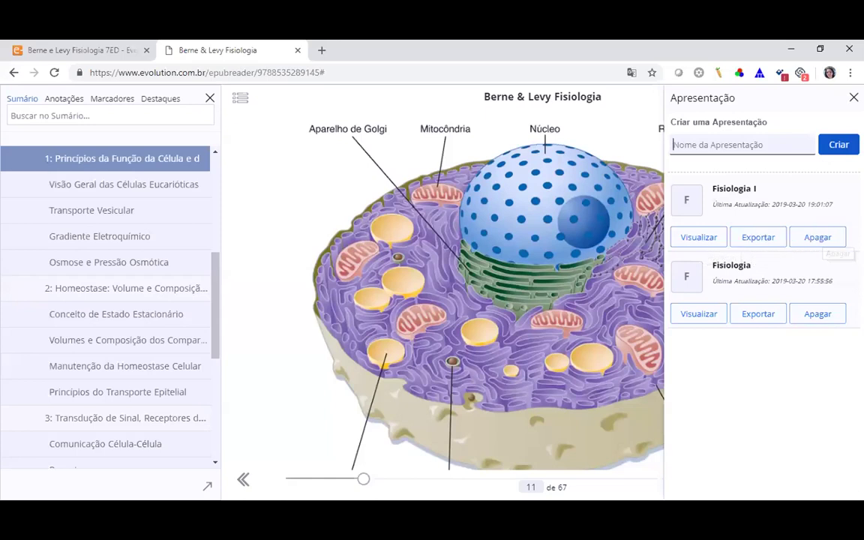
left_click(854, 97)
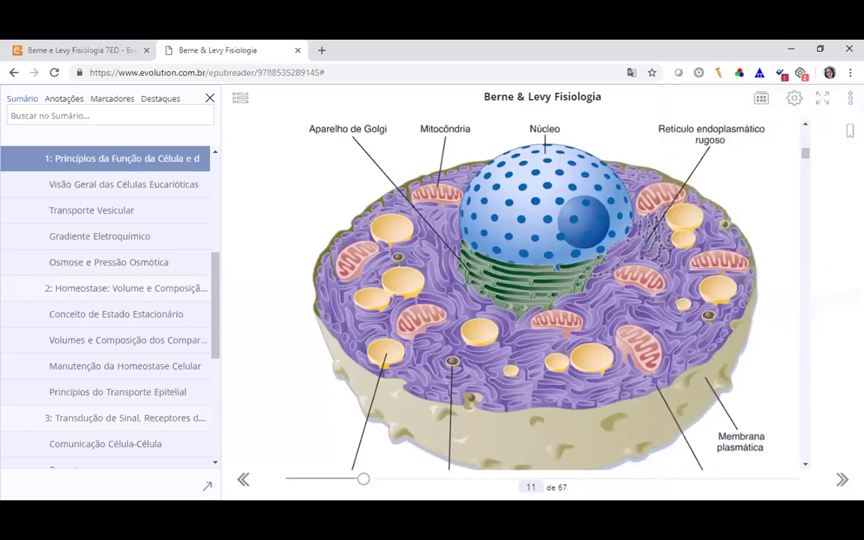
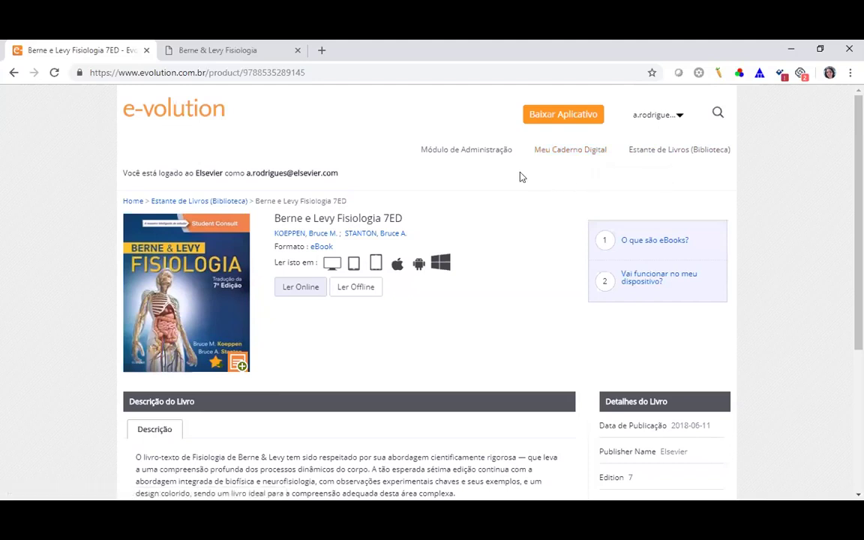
Open Meu Caderno Digital, check the highlights and annotations for a title, and browse the list of titles
left_click(566, 153)
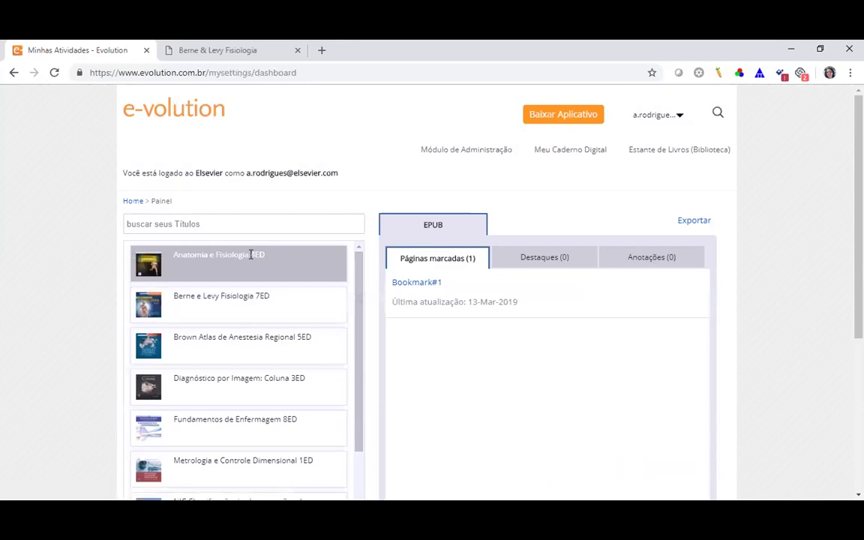
left_click(239, 309)
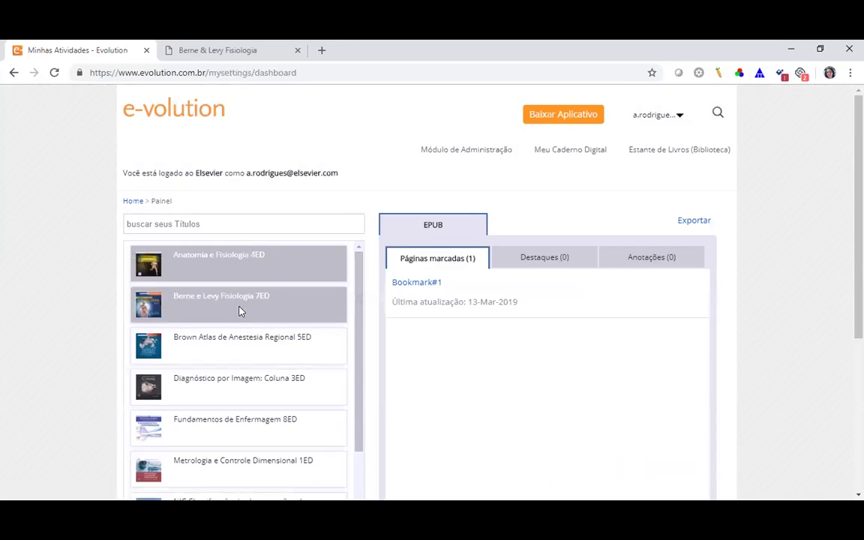
left_click(536, 257)
left_click(642, 259)
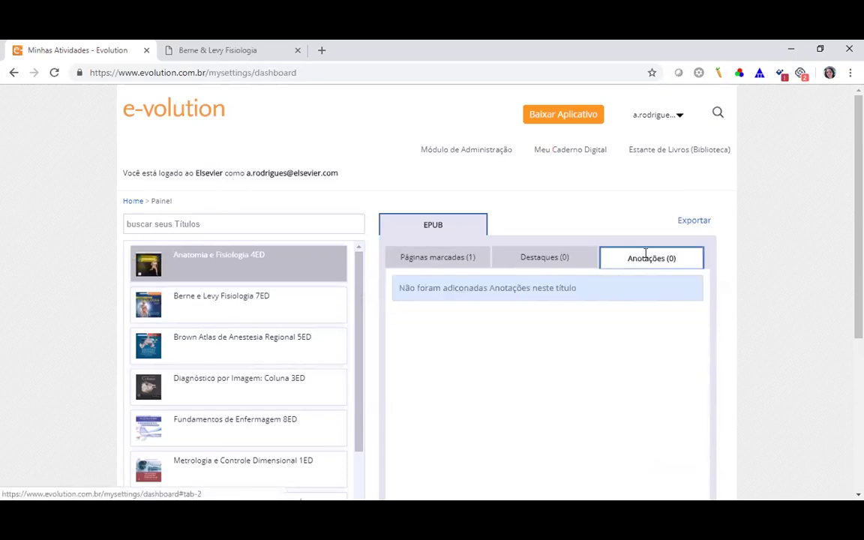
left_click(232, 296)
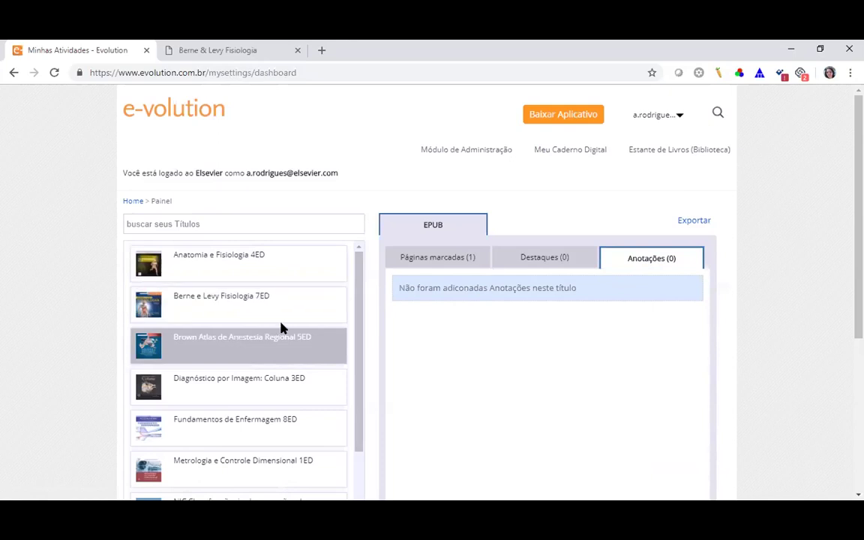
scroll(282, 327, "down", 3)
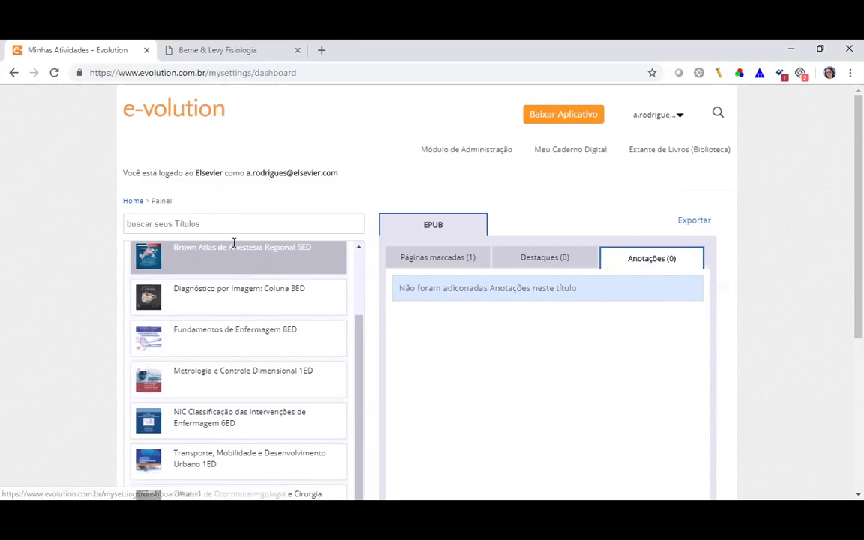
Open the account's Perfil page and look over its personal, institution, course and occupation fields
scroll(249, 247, "up", 3)
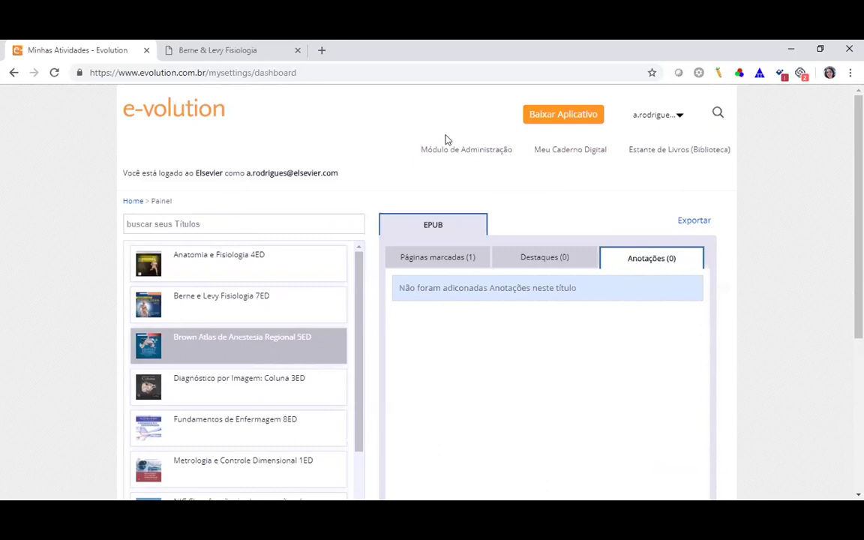
left_click(679, 117)
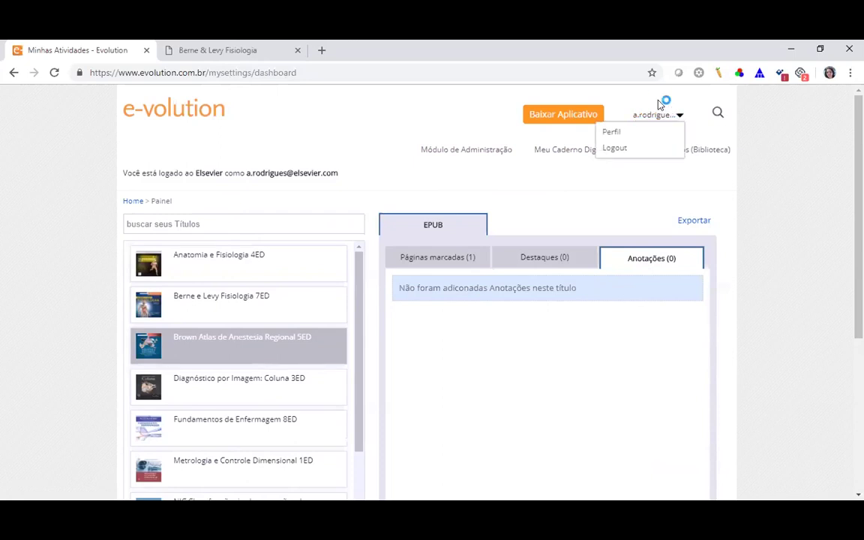
left_click(614, 135)
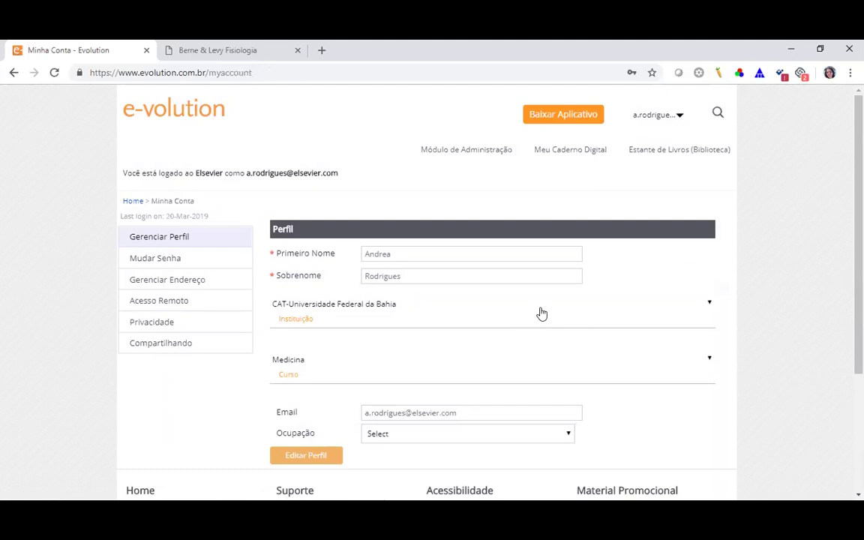
scroll(542, 312, "down", 2)
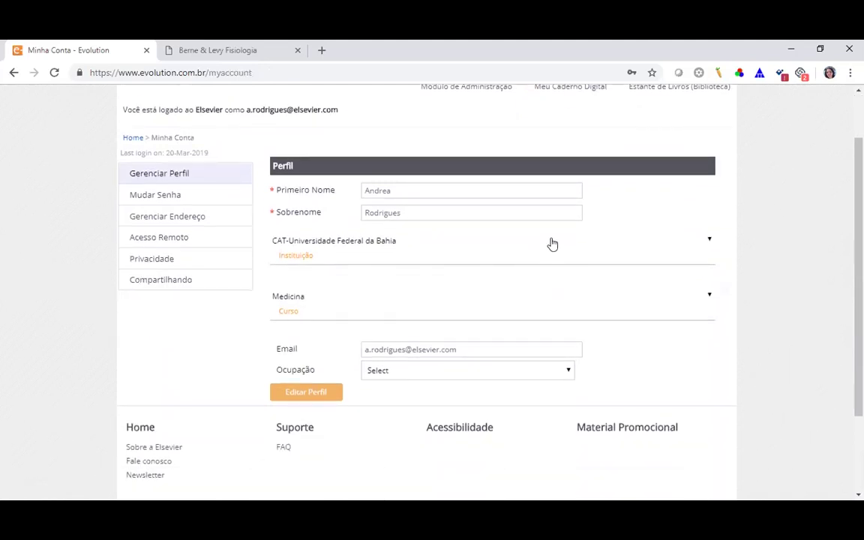
View the account's Mudar Senha, Gerenciar Endereço, Acesso Remoto and Privacidade settings without changing anything
left_click(173, 193)
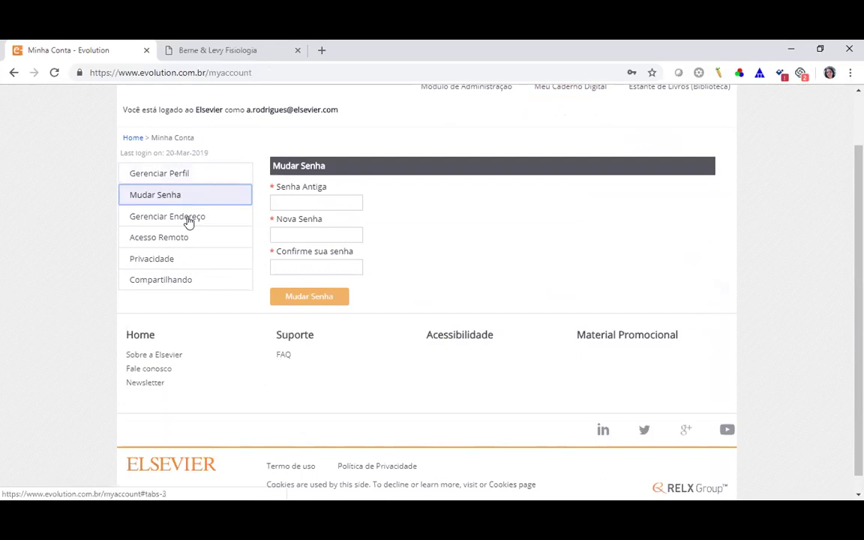
left_click(189, 219)
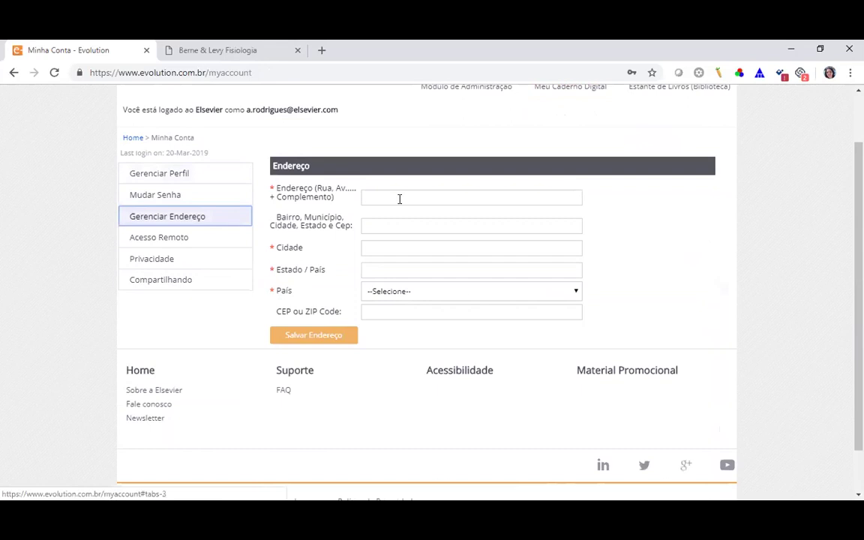
left_click(180, 238)
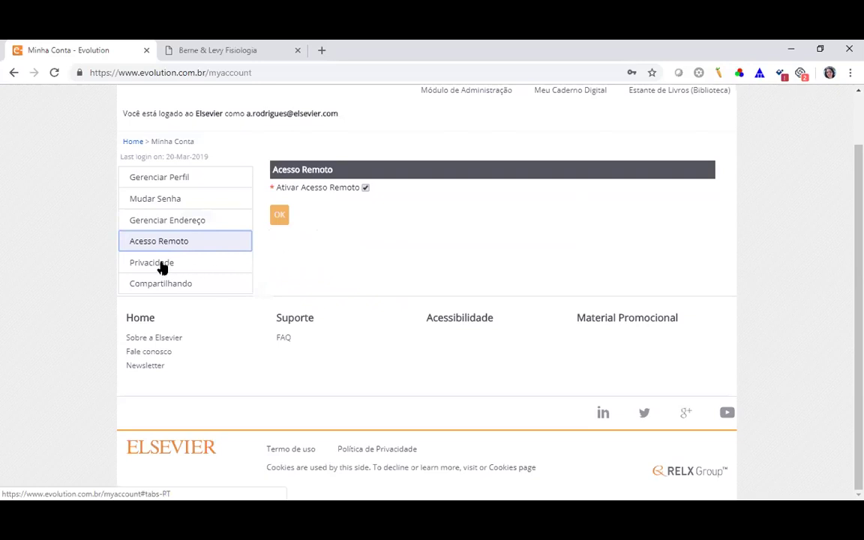
left_click(160, 262)
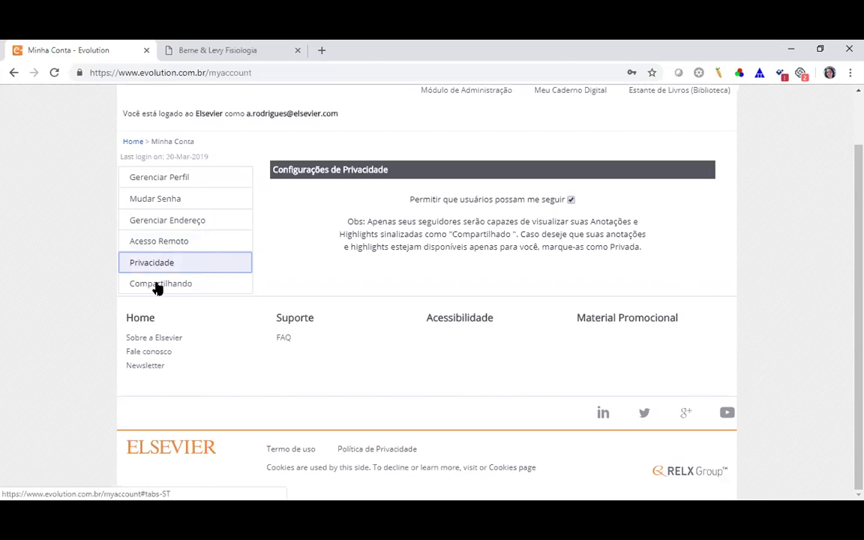
Open the Compartilhando settings and examine the Seguindo and Seguidores lists
left_click(158, 286)
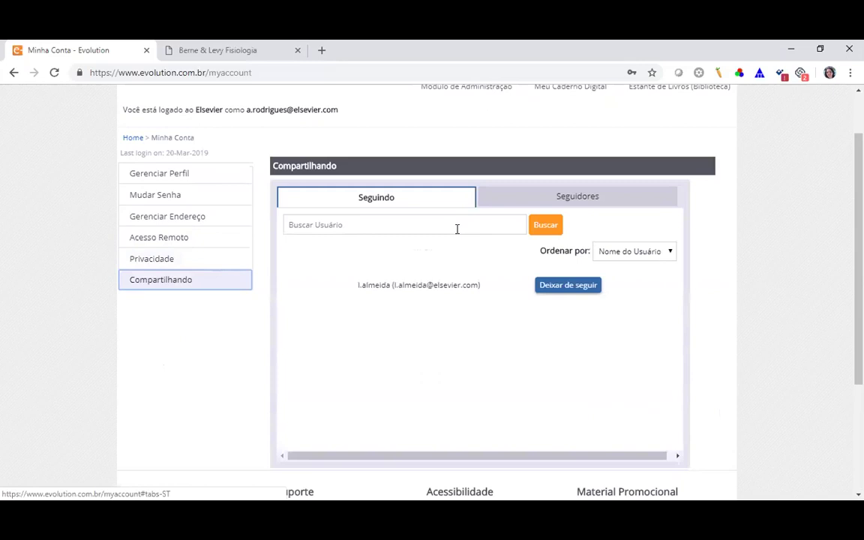
left_click(606, 197)
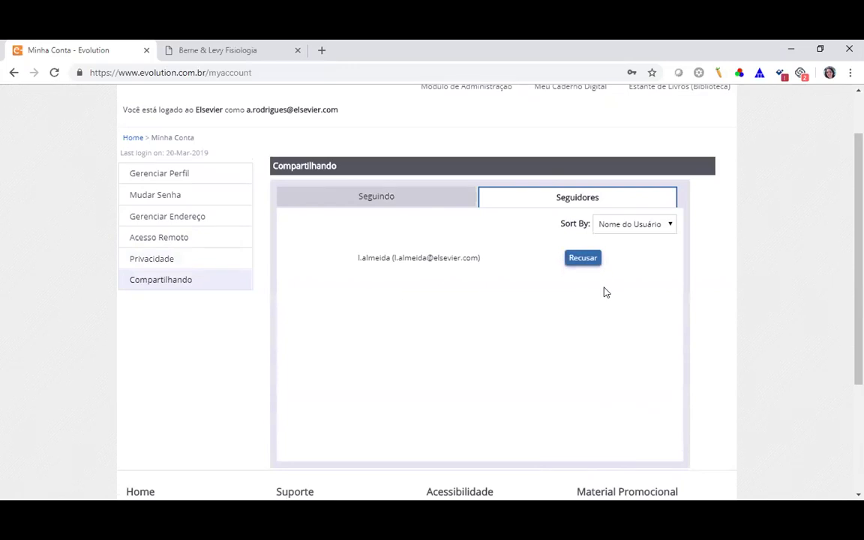
left_click(425, 204)
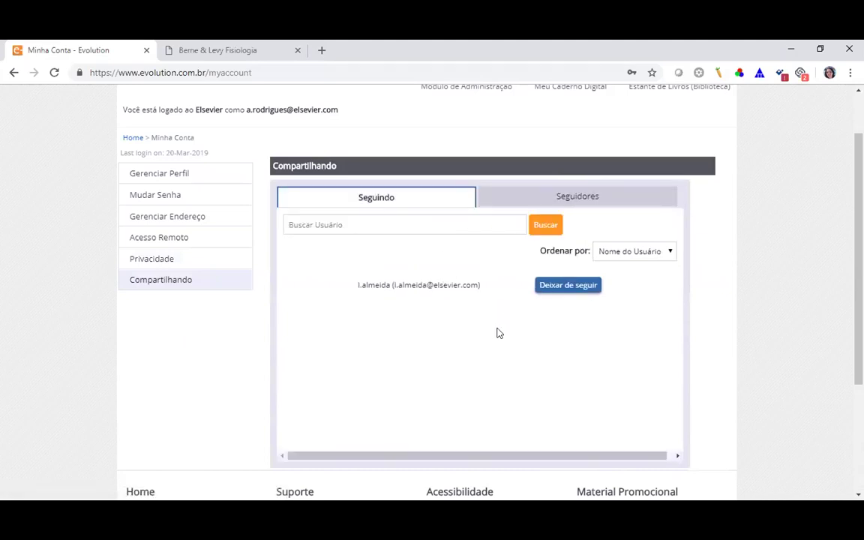
scroll(498, 330, "down", 3)
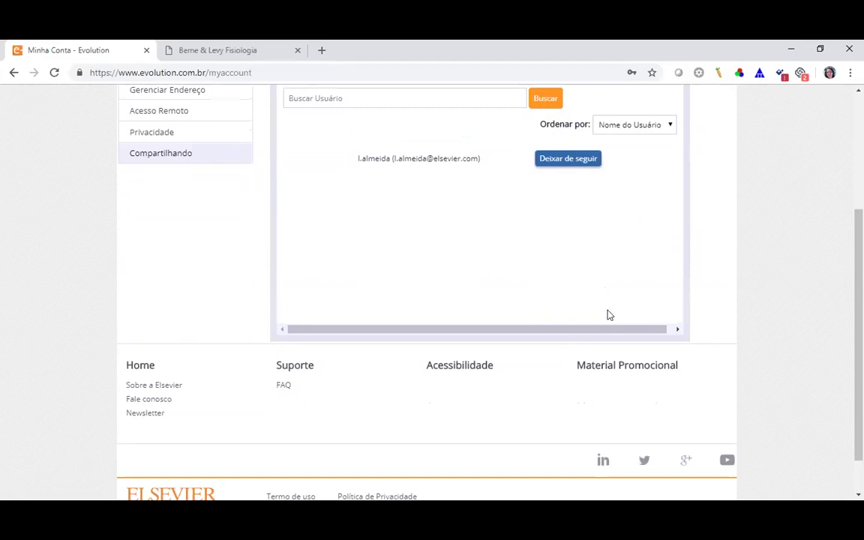